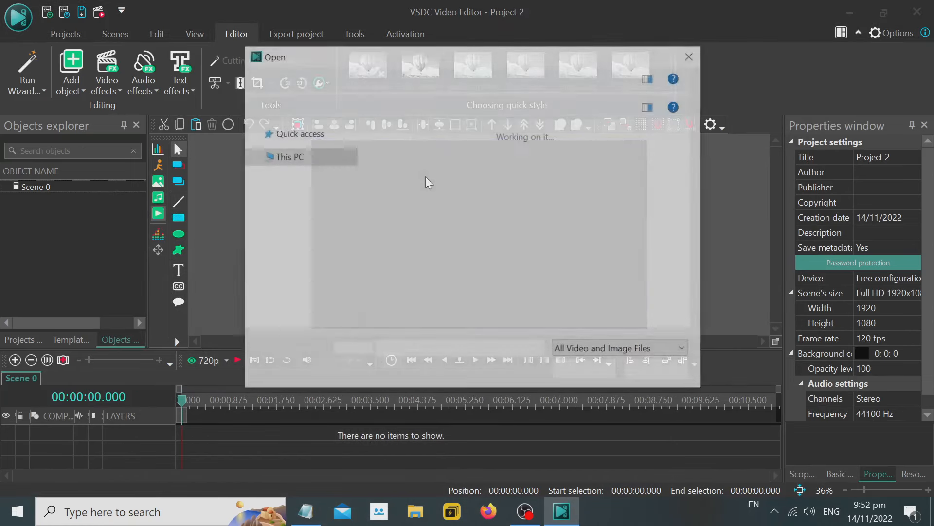
# Add the 120fps_ video from the Desktop folder to Scene 0, accepting the default object position settings.
pyautogui.scroll(-5, 519, 220)
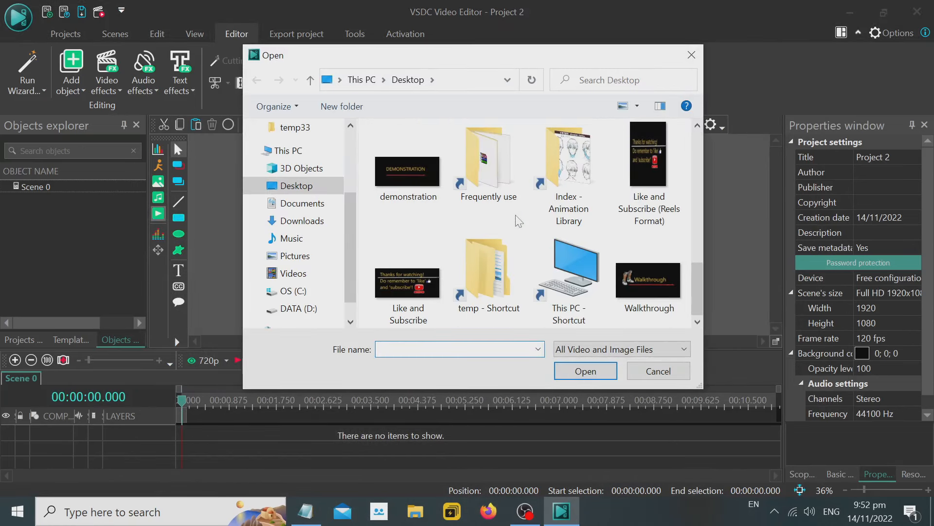
pyautogui.scroll(2, 519, 220)
pyautogui.click(575, 181)
pyautogui.doubleClick(575, 184)
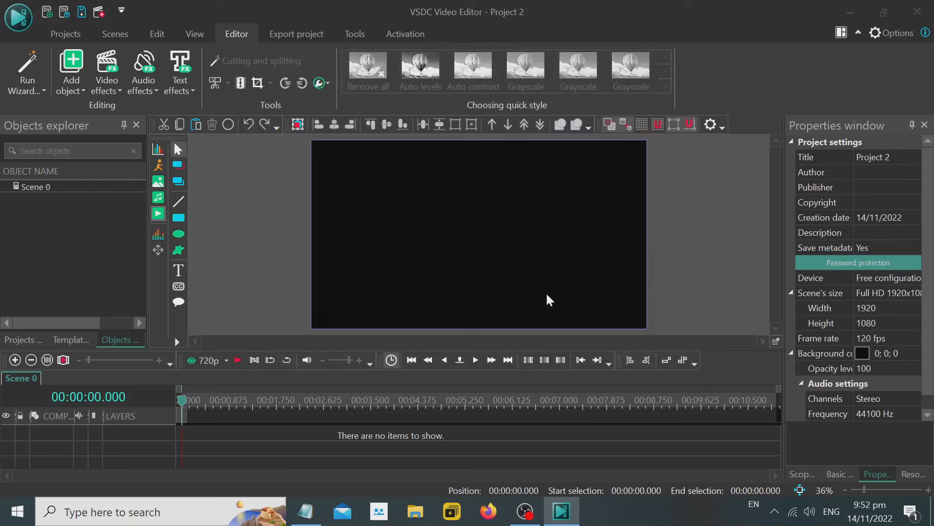
pyautogui.click(601, 323)
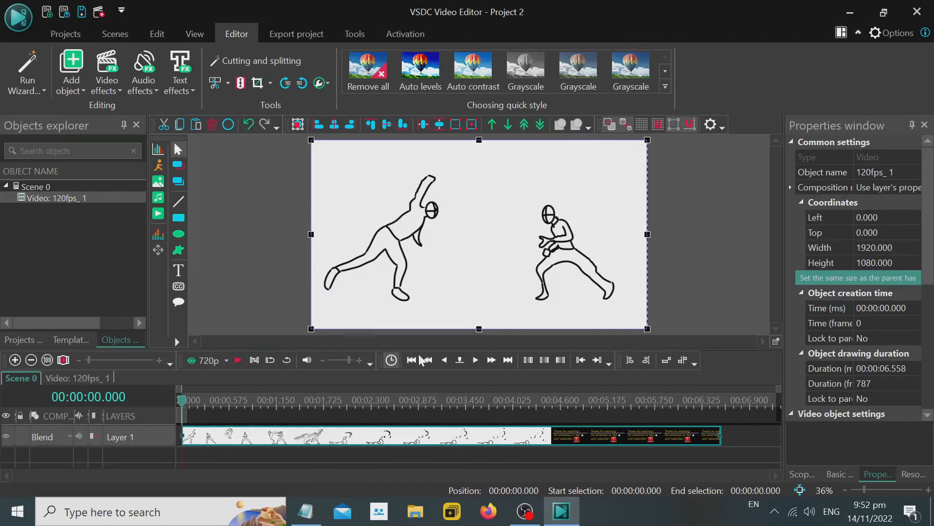
# Preview the added 120fps_ video and return the playhead to the start of the timeline.
pyautogui.click(236, 361)
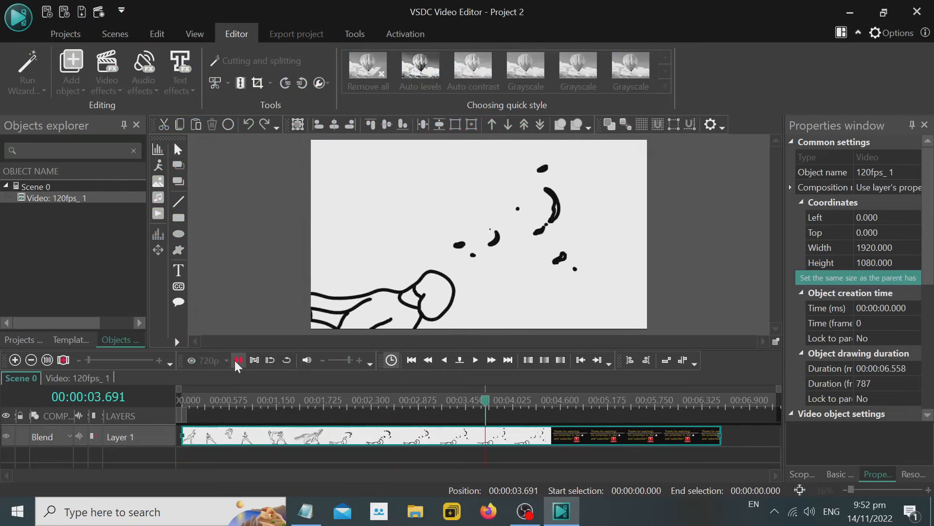
pyautogui.click(235, 361)
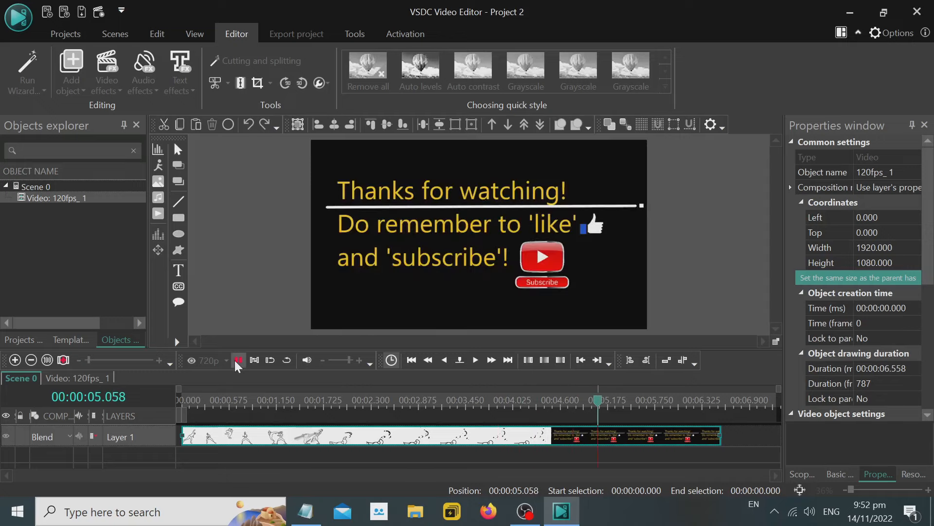
pyautogui.moveTo(190, 399); pyautogui.dragTo(168, 396)
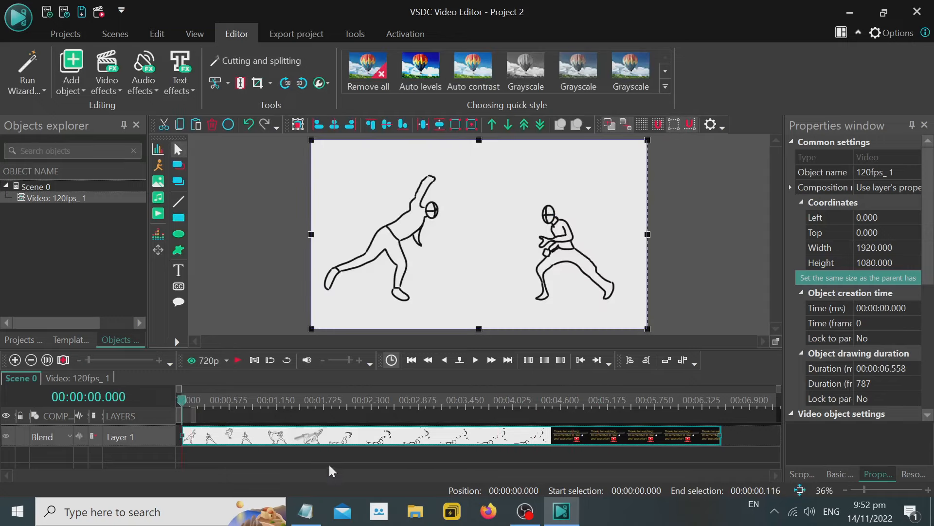
# Consult the Notepad instructions on selecting the clip and open the timeline video in Cutting and splitting.
pyautogui.click(315, 509)
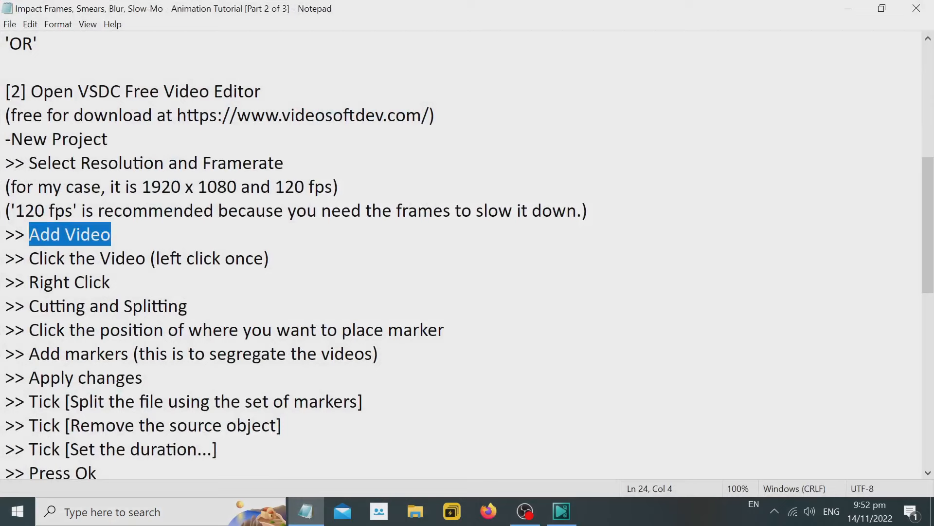
pyautogui.moveTo(26, 259); pyautogui.dragTo(270, 258)
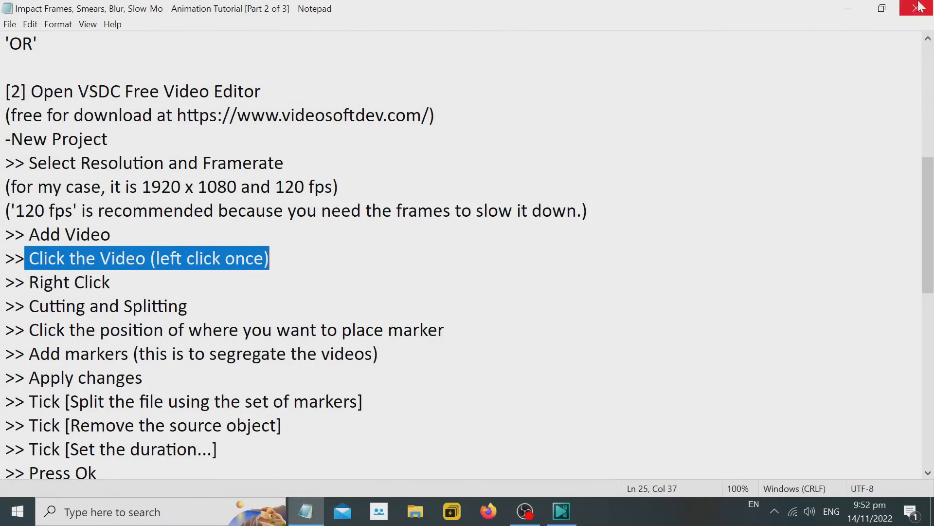
pyautogui.click(854, 10)
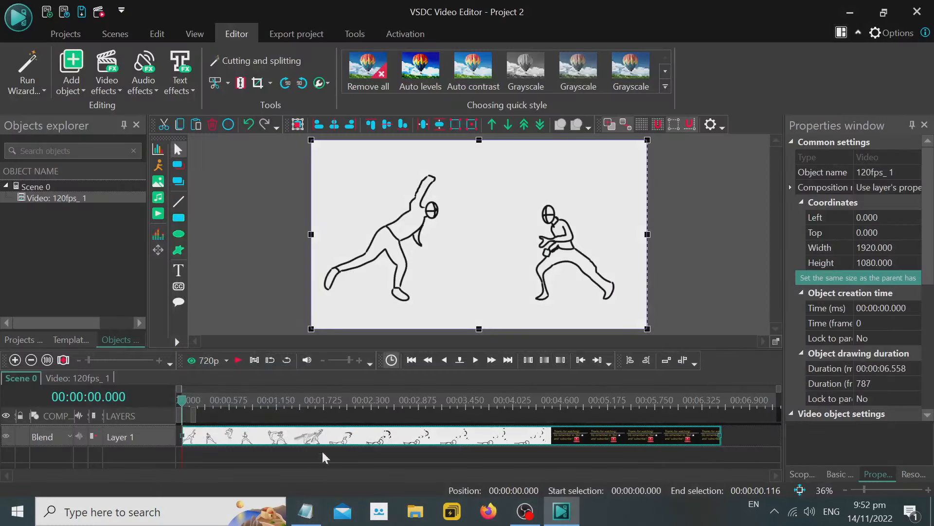
pyautogui.click(306, 510)
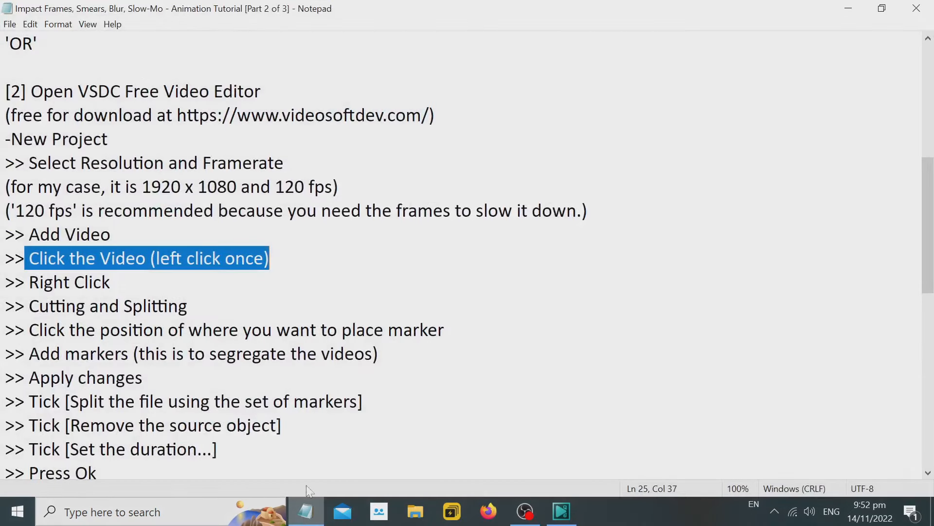
pyautogui.moveTo(113, 282); pyautogui.dragTo(25, 282)
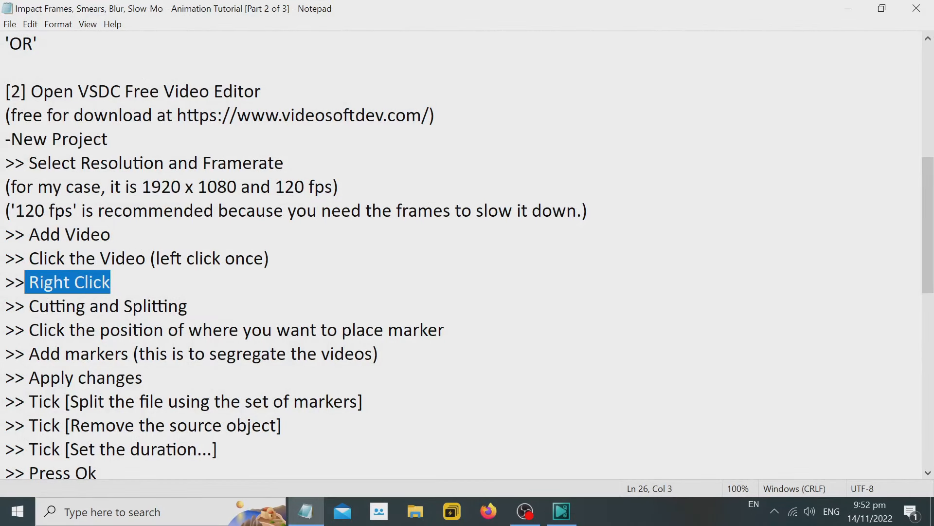
pyautogui.click(848, 8)
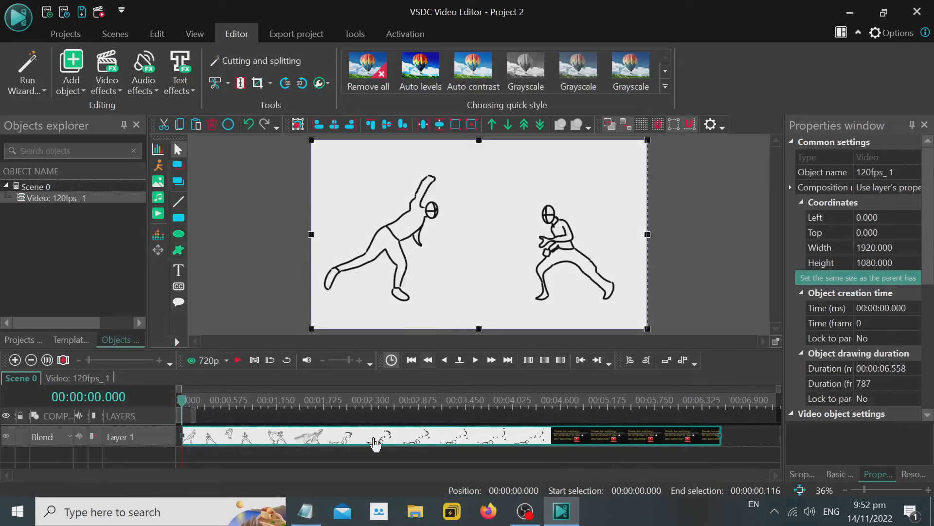
pyautogui.rightClick(378, 438)
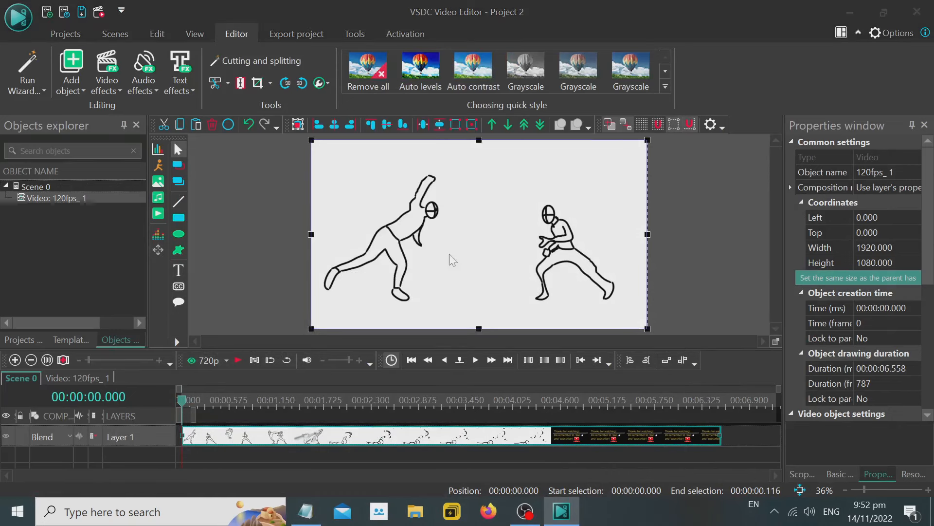
pyautogui.click(449, 251)
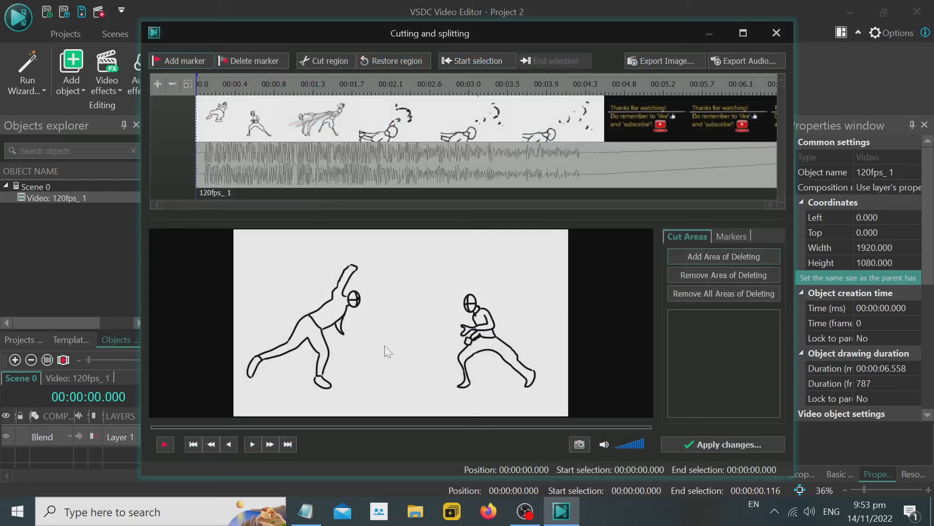
# Review the instruction on choosing the marker position in the Notepad notes and return to the Cutting and splitting window.
pyautogui.click(306, 511)
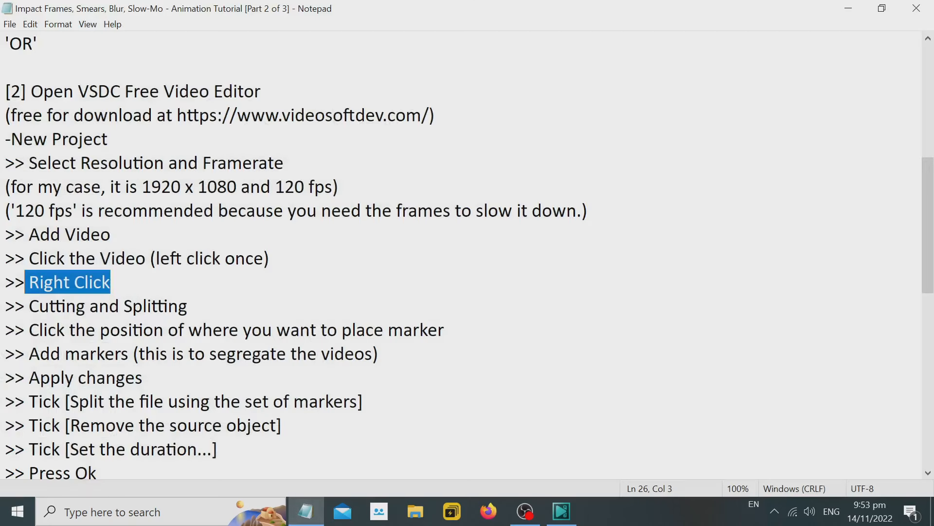
pyautogui.moveTo(187, 305)
pyautogui.mouseDown()
pyautogui.moveTo(29, 306)
pyautogui.moveTo(309, 329)
pyautogui.moveTo(444, 329)
pyautogui.mouseUp()
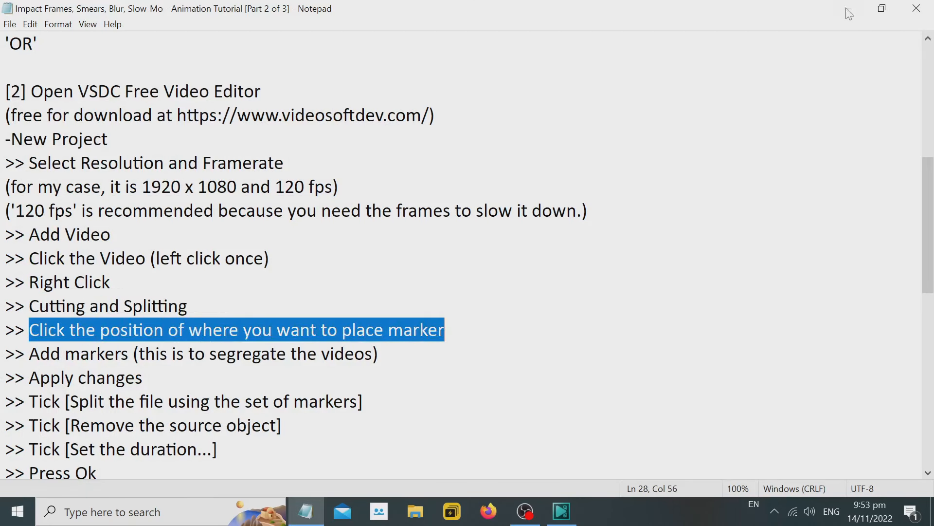
pyautogui.click(847, 8)
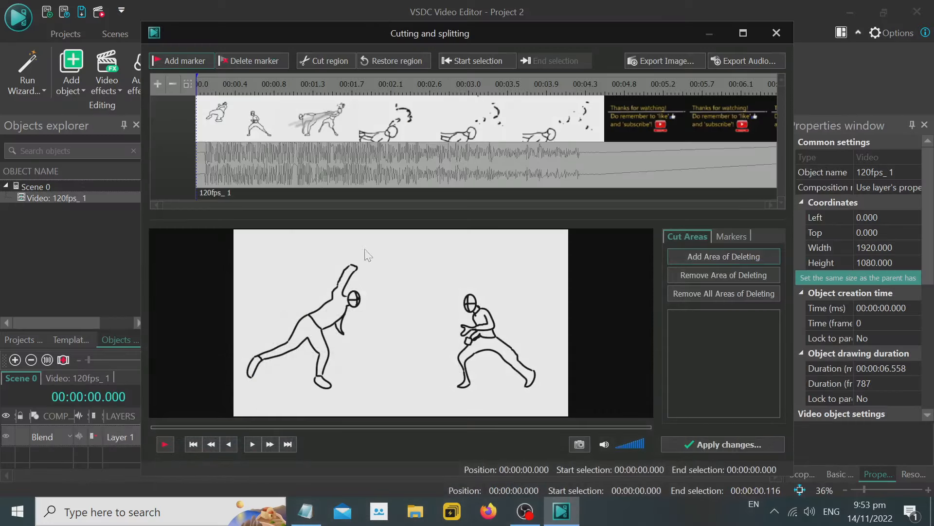
pyautogui.click(305, 511)
pyautogui.click(307, 512)
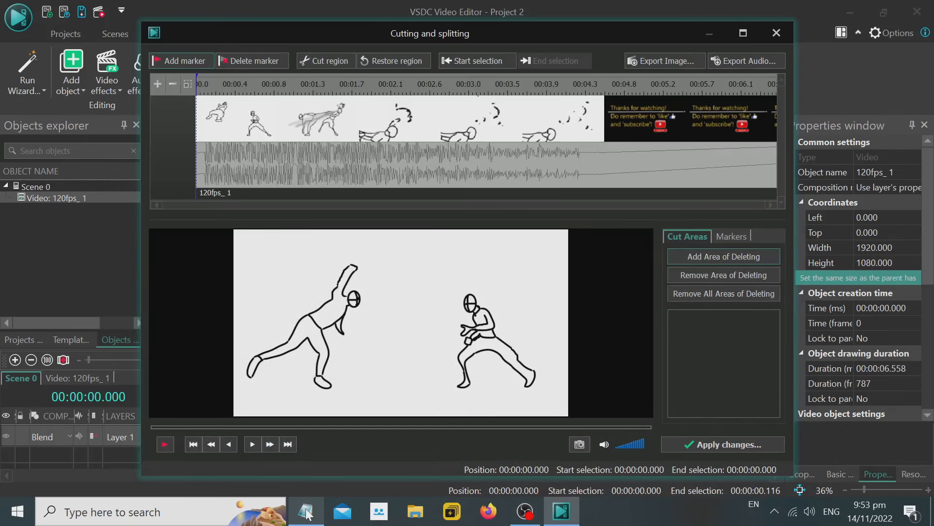
pyautogui.click(307, 512)
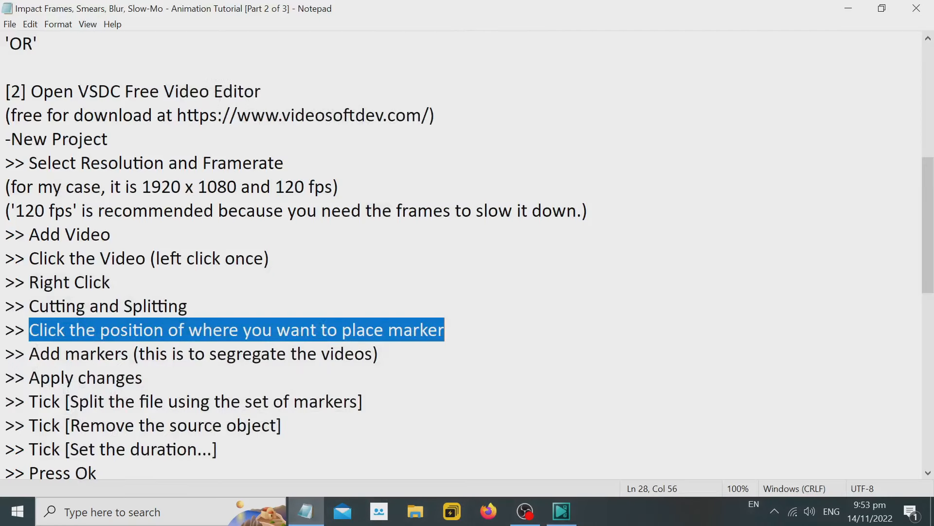
pyautogui.click(453, 330)
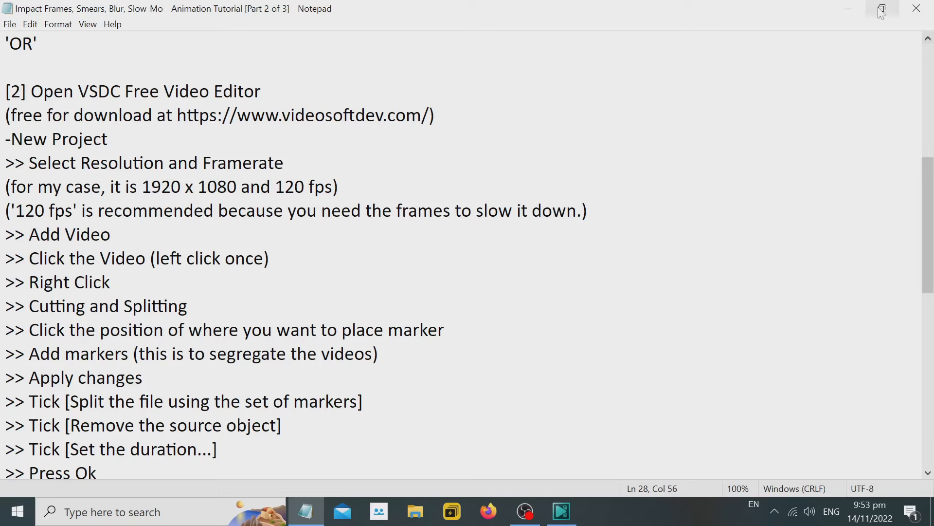
pyautogui.click(848, 8)
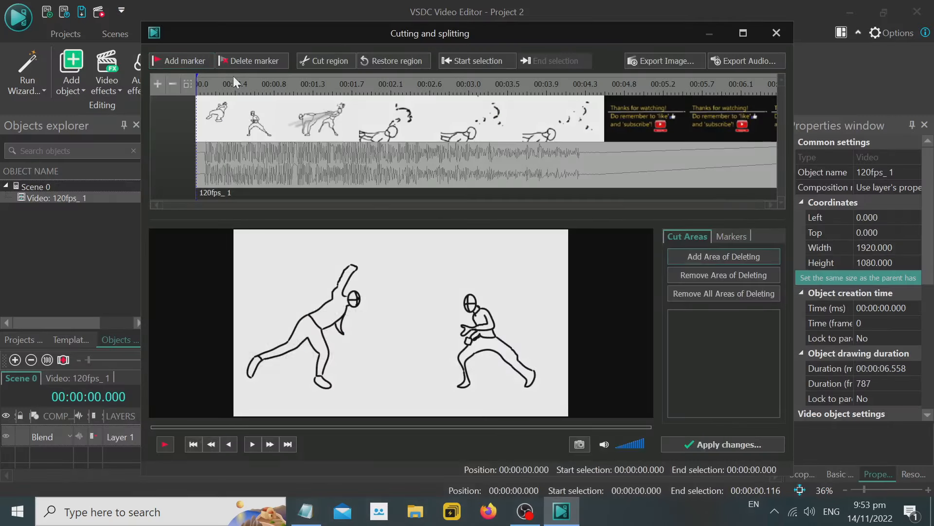
# Find the first split point by scrubbing near the clip's start and add a marker at 00:00:00.318.
pyautogui.click(240, 78)
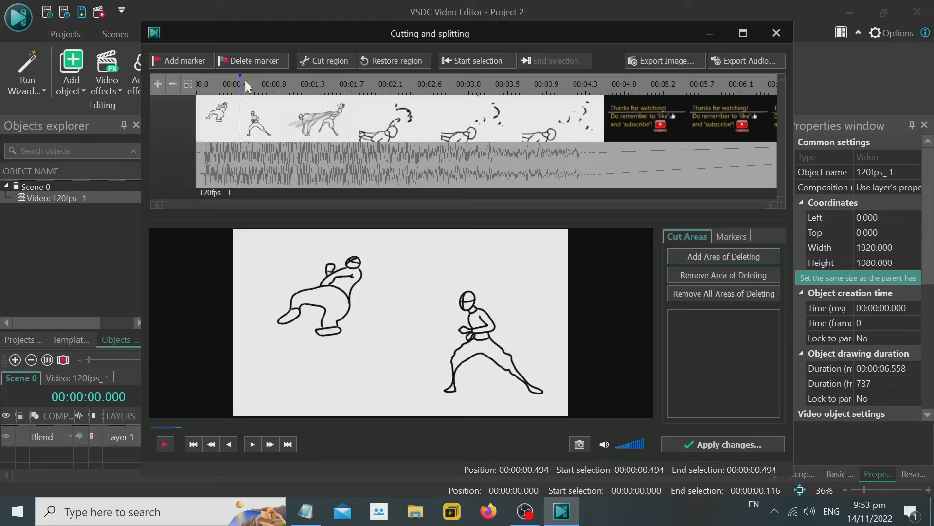
pyautogui.click(245, 80)
pyautogui.click(232, 82)
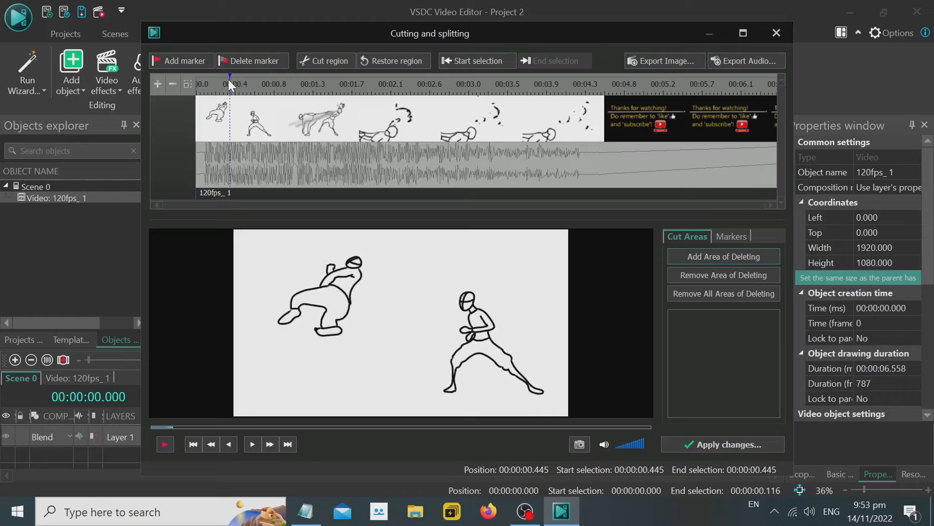
pyautogui.click(222, 80)
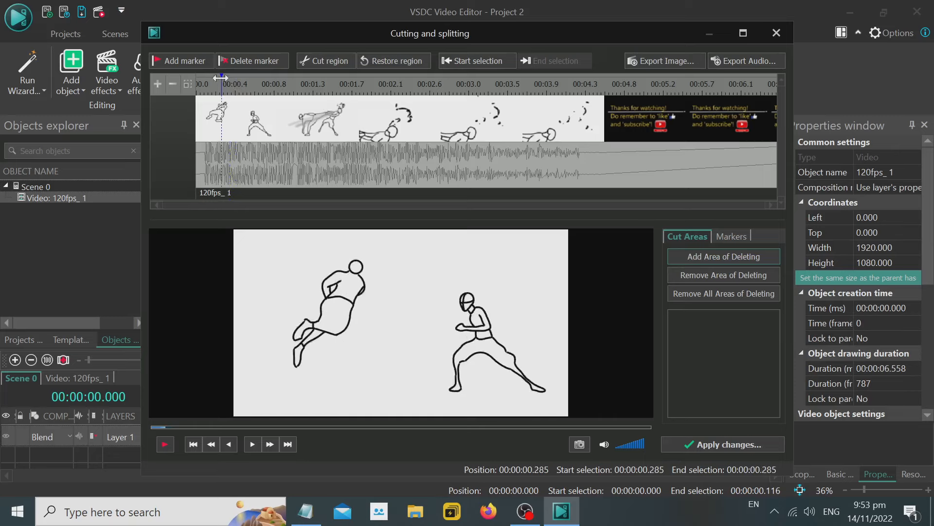
pyautogui.click(213, 83)
pyautogui.click(217, 81)
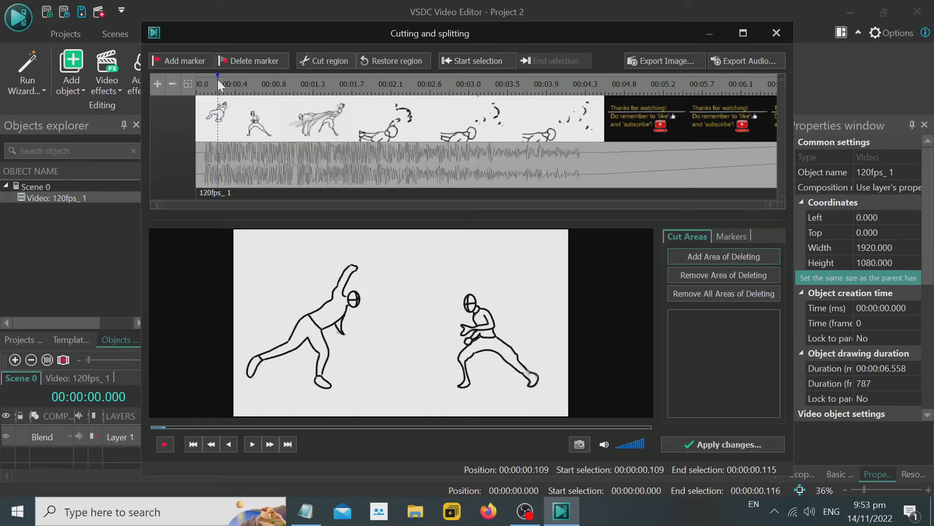
pyautogui.click(225, 82)
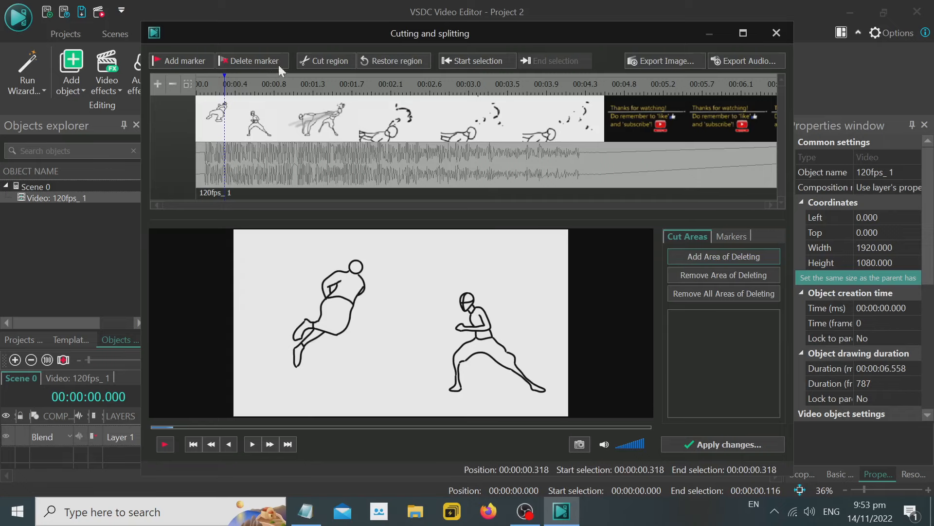
pyautogui.click(190, 61)
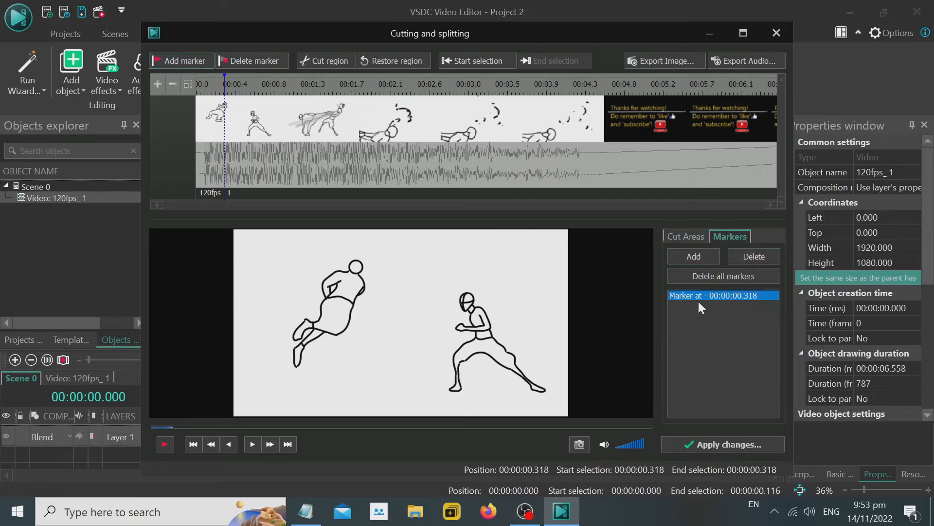
# Check the Add markers line in the Notepad notes and add a second marker to the video at 00:00:00.643.
pyautogui.click(303, 515)
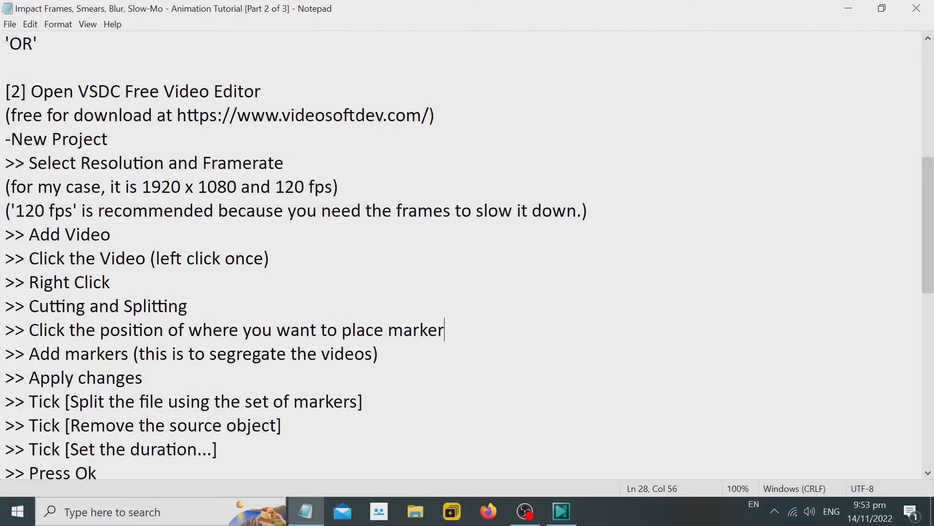
pyautogui.moveTo(129, 354); pyautogui.dragTo(28, 354)
pyautogui.click(848, 8)
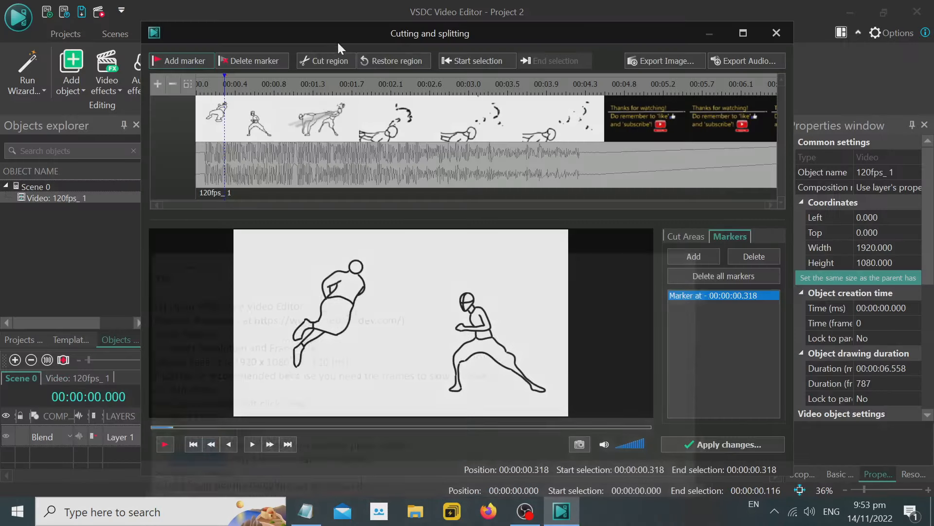
pyautogui.moveTo(234, 85); pyautogui.dragTo(253, 82)
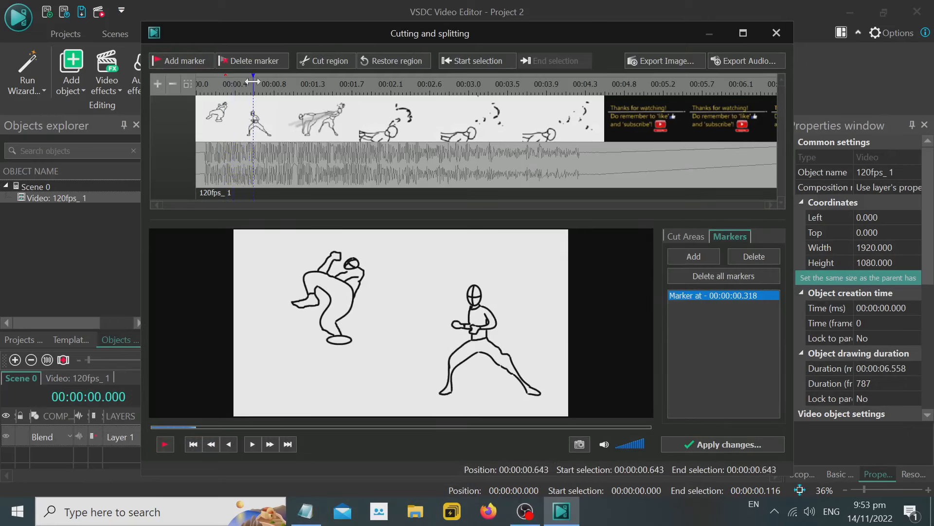
pyautogui.click(194, 64)
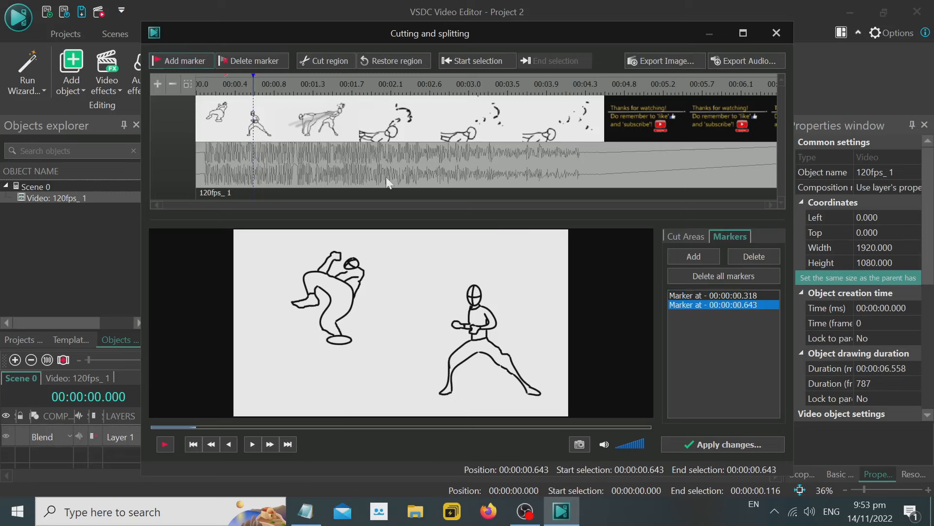
# Check the Apply changes line in the Notepad notes and apply the marker changes in the Cutting and splitting window.
pyautogui.click(306, 511)
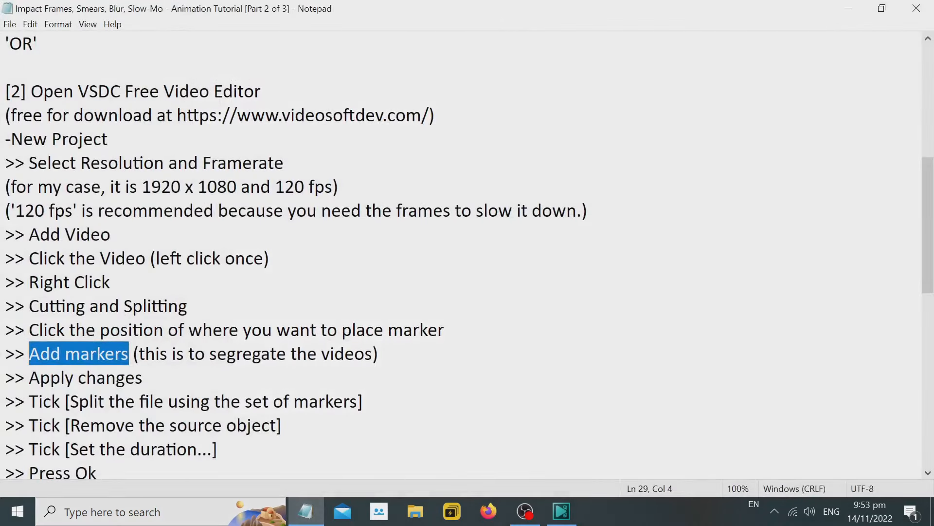
pyautogui.moveTo(143, 377); pyautogui.dragTo(29, 378)
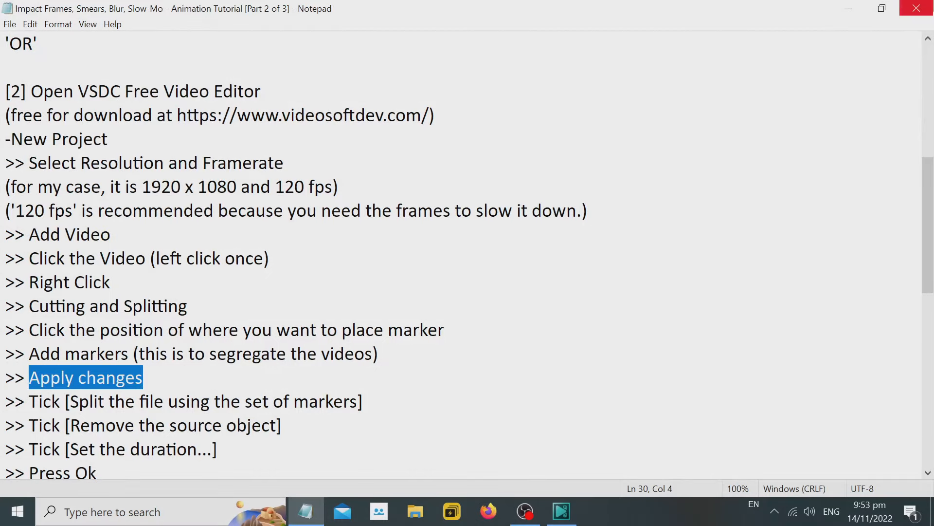
pyautogui.click(852, 9)
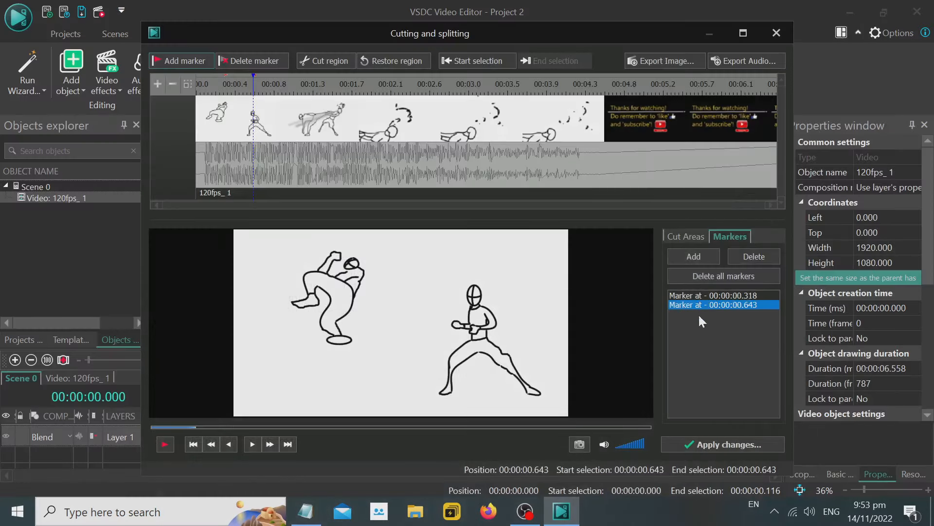
pyautogui.click(722, 443)
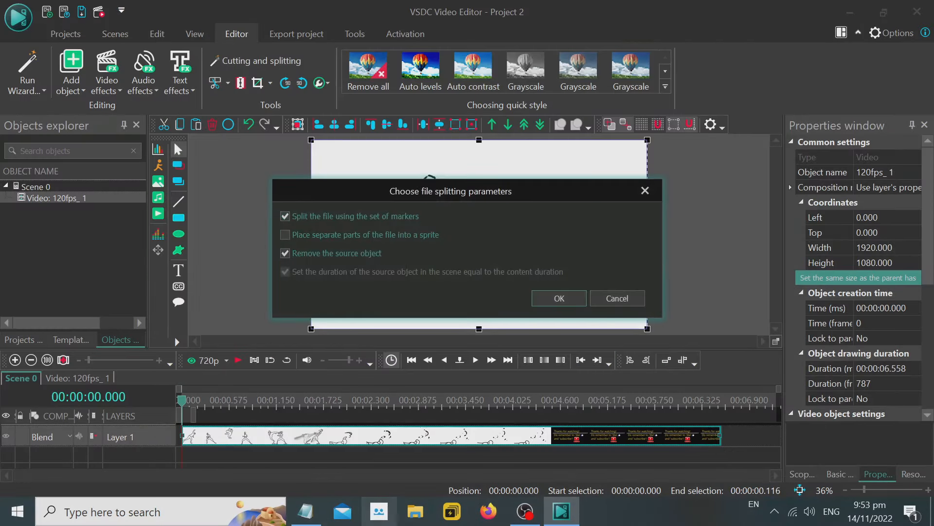
# Review the splitting options in the Notepad notes and split the video at its markers with the source object removed.
pyautogui.click(306, 511)
pyautogui.press('Down')
pyautogui.hotkey('shift', 'End')
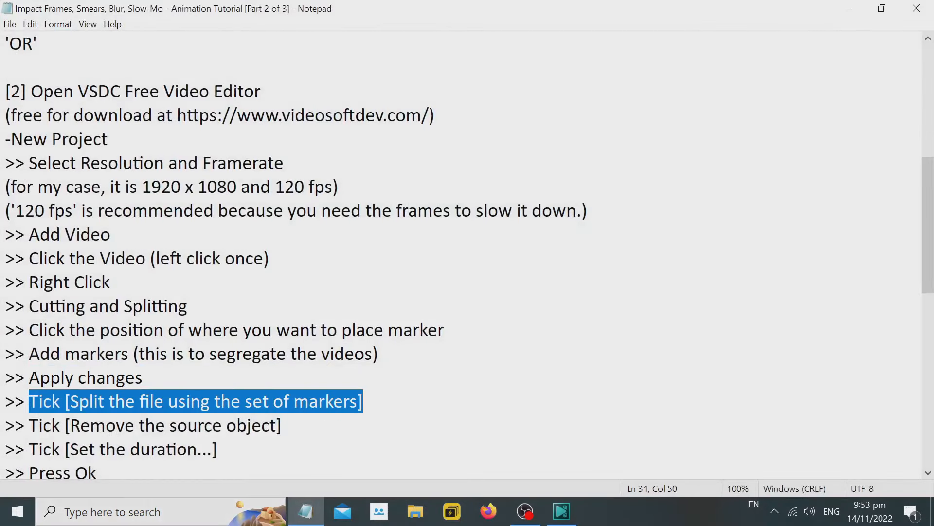
pyautogui.press('Left')
pyautogui.press('Down')
pyautogui.hotkey('shift', 'End')
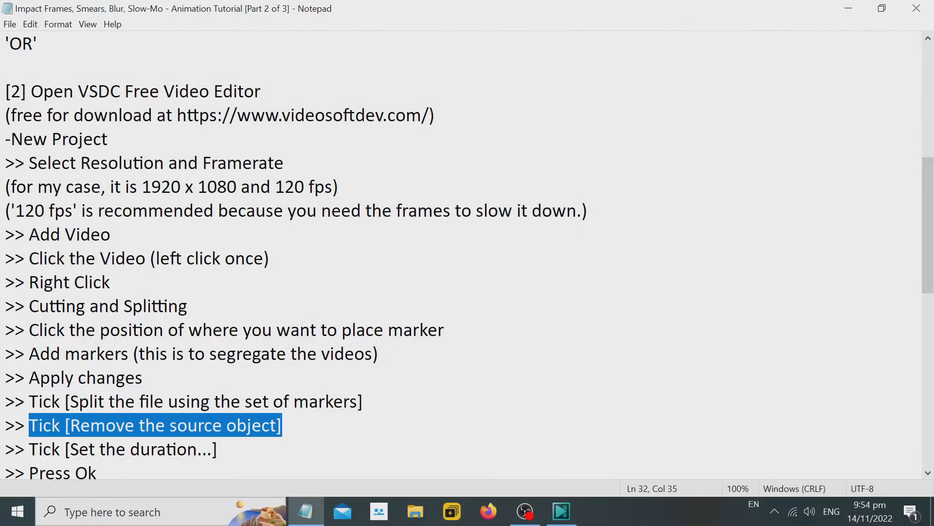
pyautogui.moveTo(29, 445); pyautogui.dragTo(292, 433)
pyautogui.scroll(-1, 292, 432)
pyautogui.moveTo(29, 402); pyautogui.dragTo(112, 402)
pyautogui.click(856, 7)
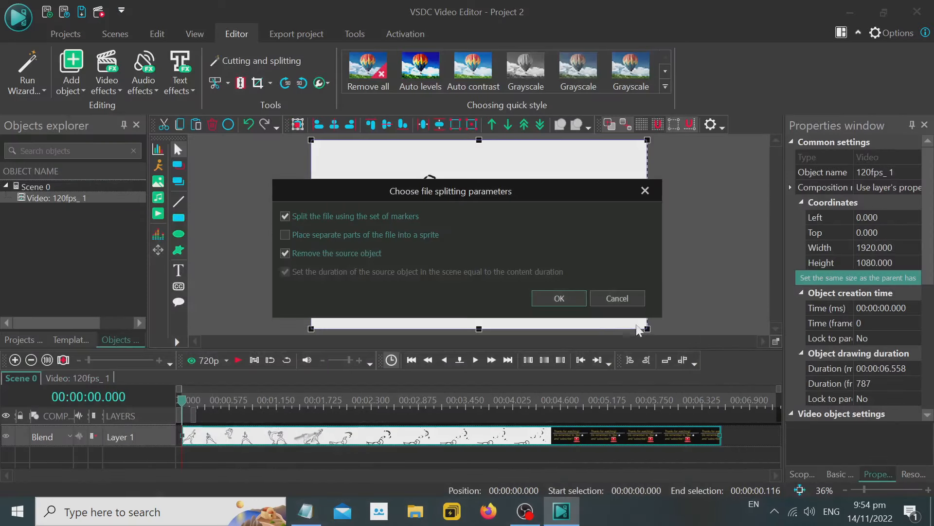
pyautogui.click(549, 298)
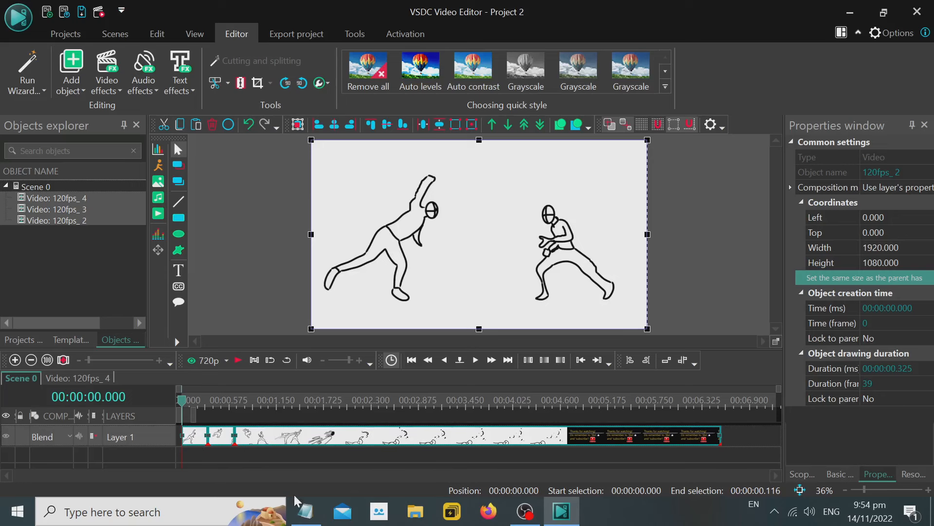
# Check the unselect instruction in the Notepad notes and deselect all the split video segments in VSDC.
pyautogui.click(307, 511)
pyautogui.scroll(-1, 462, 253)
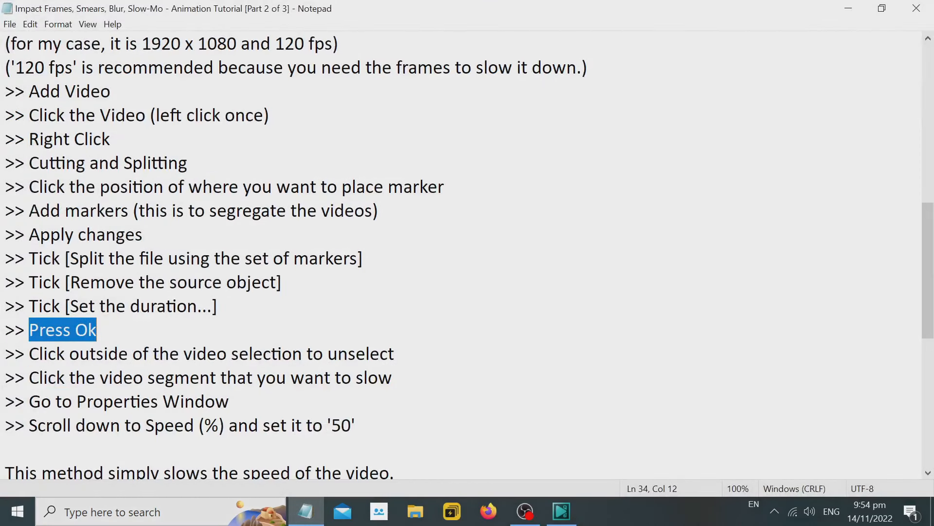
pyautogui.moveTo(28, 354); pyautogui.dragTo(394, 354)
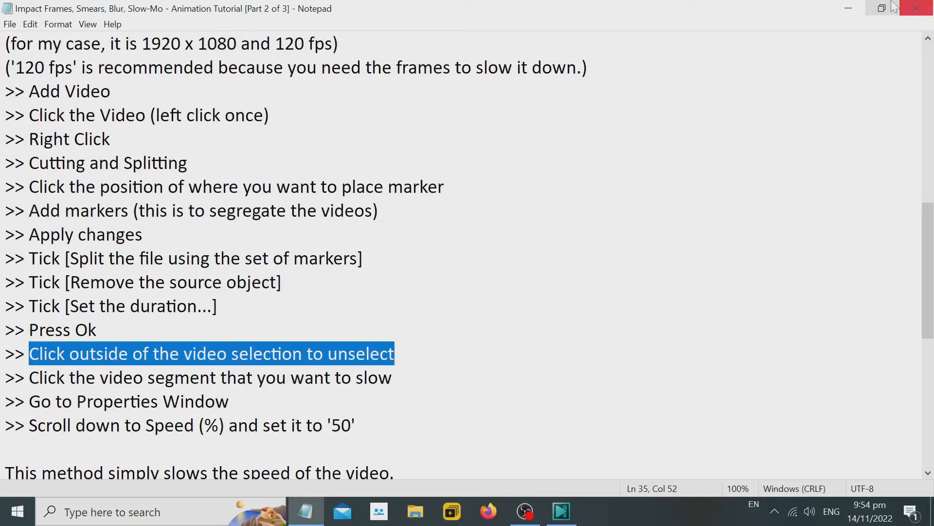
pyautogui.click(851, 9)
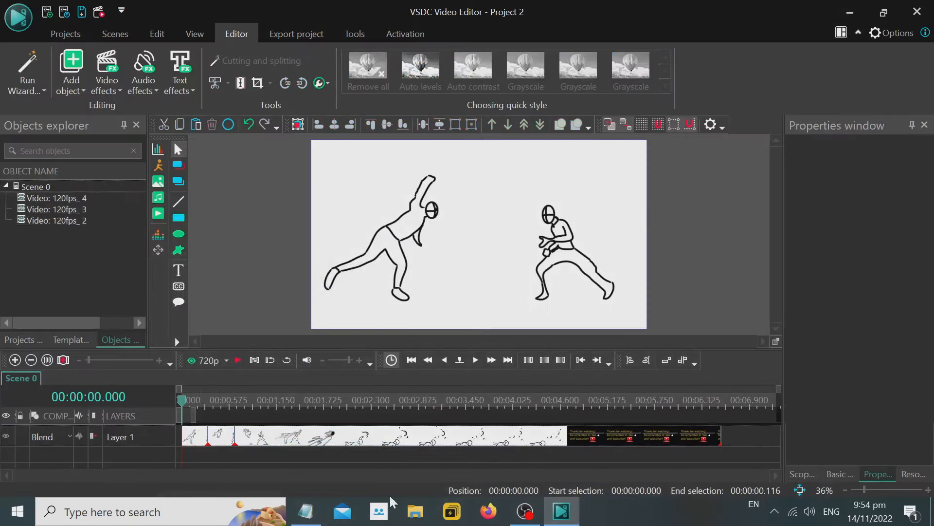
# Check the Notepad line on choosing the segment to slow and select the second video segment on the VSDC timeline.
pyautogui.click(307, 511)
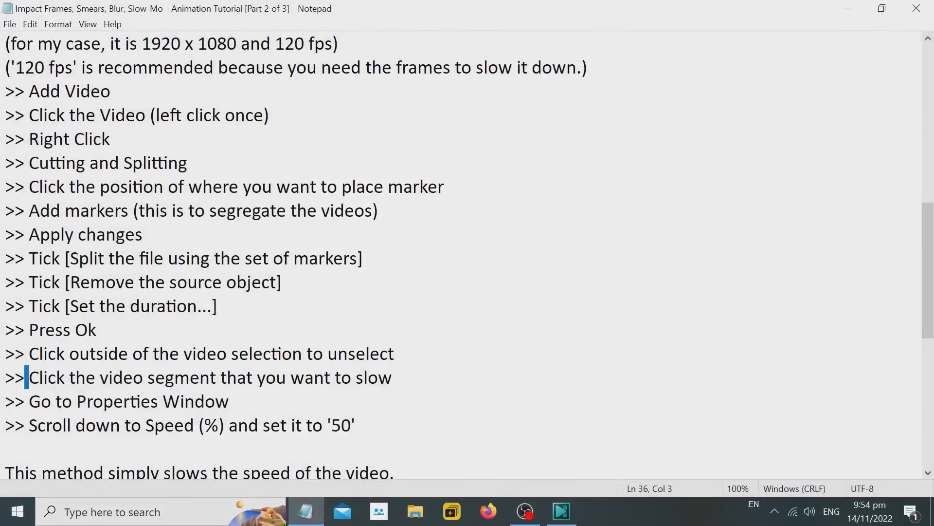
pyautogui.moveTo(25, 377); pyautogui.dragTo(393, 377)
pyautogui.click(843, 8)
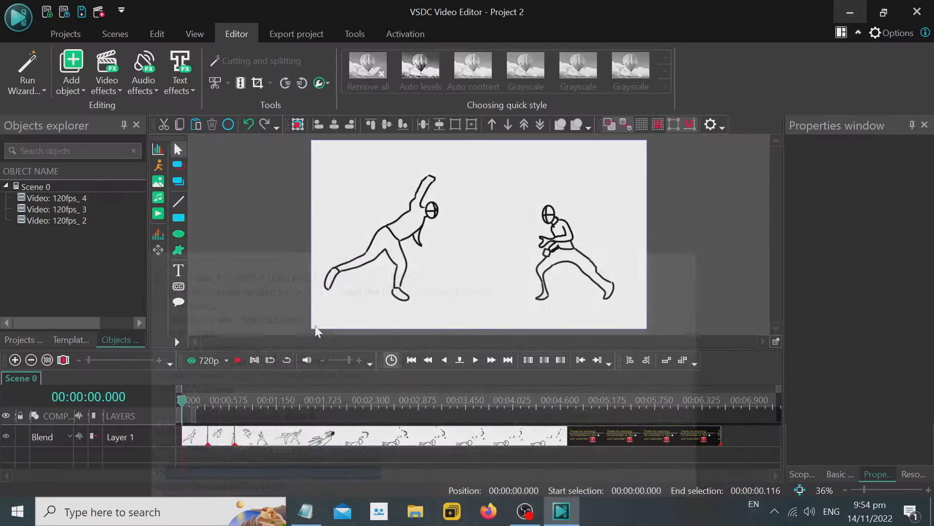
pyautogui.click(222, 435)
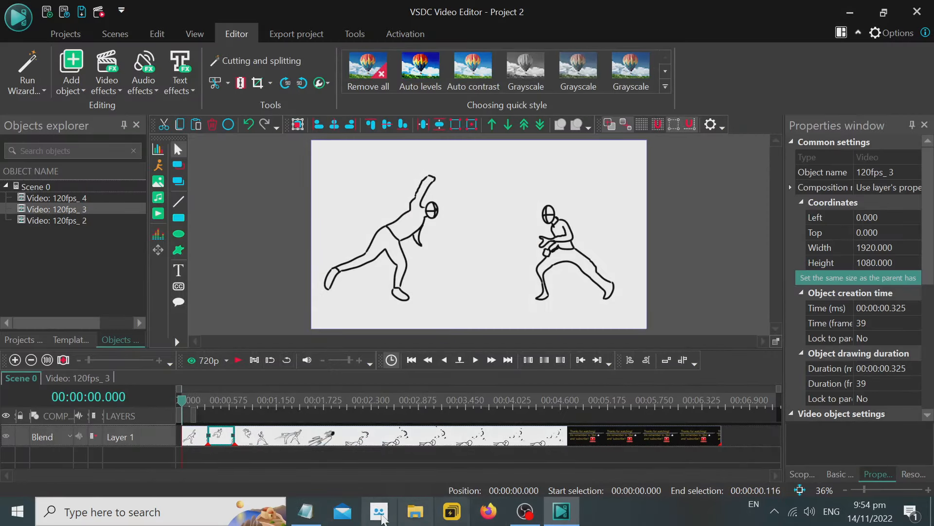
# Review the Properties Window line in the Notepad notes and locate the selected segment's Speed (%) property in VSDC.
pyautogui.click(306, 511)
pyautogui.scroll(-1, 462, 243)
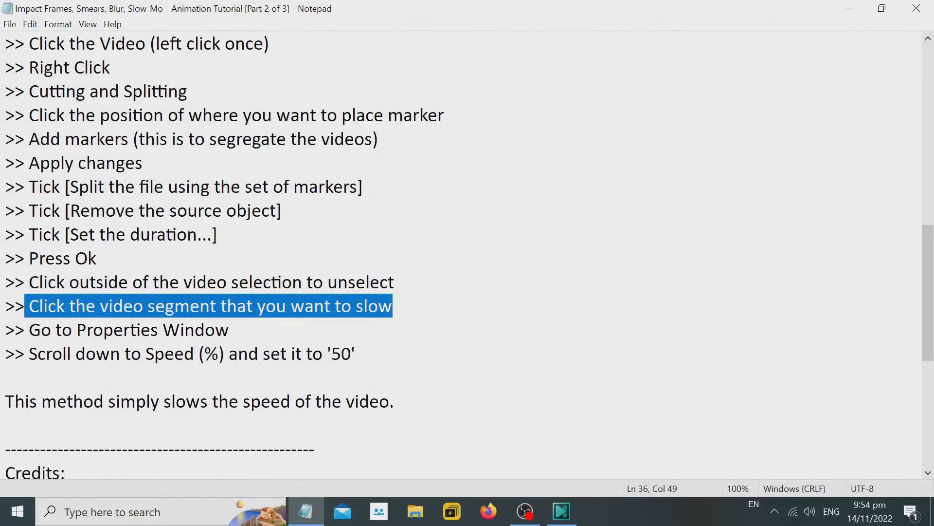
pyautogui.moveTo(29, 331); pyautogui.dragTo(263, 335)
pyautogui.click(305, 511)
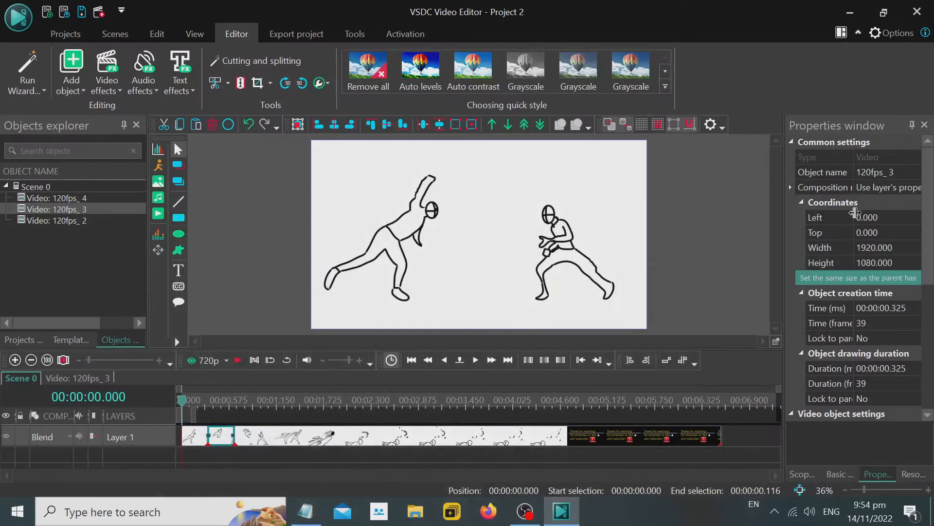
pyautogui.scroll(-6, 859, 263)
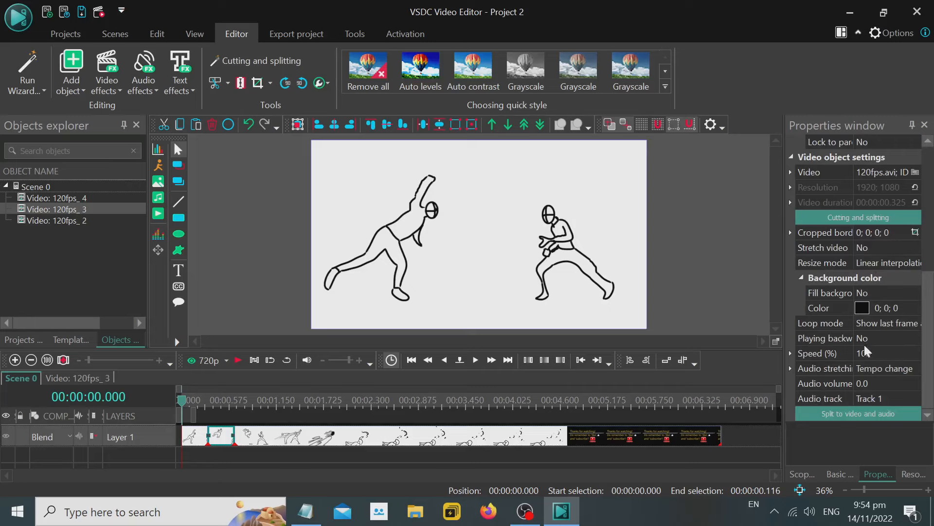
# Check the speed instruction in the notes, set the second segment's Speed (%) to 50 and preview the scene from the start.
pyautogui.click(305, 511)
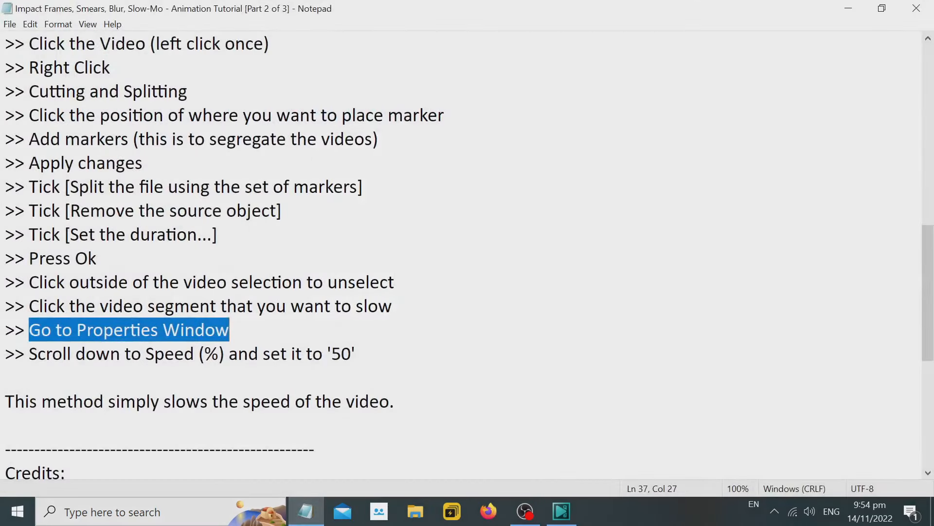
pyautogui.moveTo(29, 354); pyautogui.dragTo(356, 354)
pyautogui.click(848, 7)
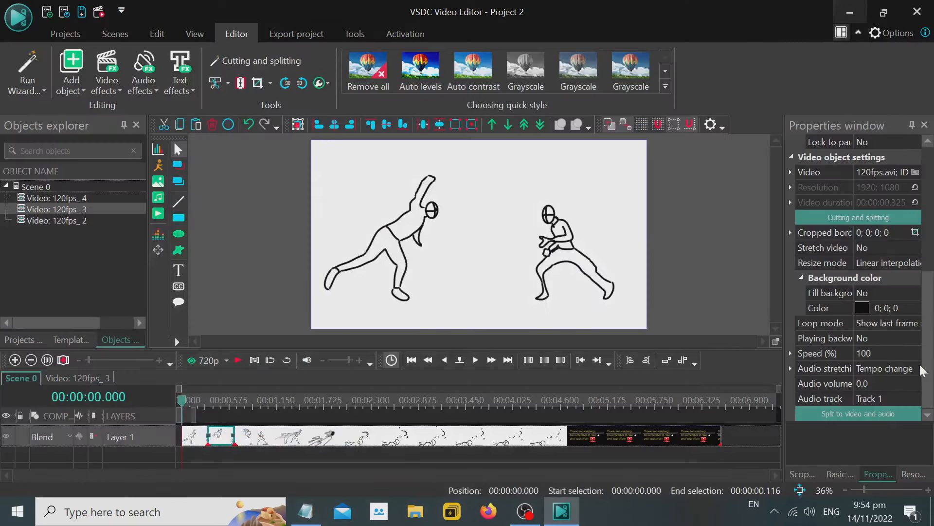
pyautogui.click(878, 354)
pyautogui.write('5')
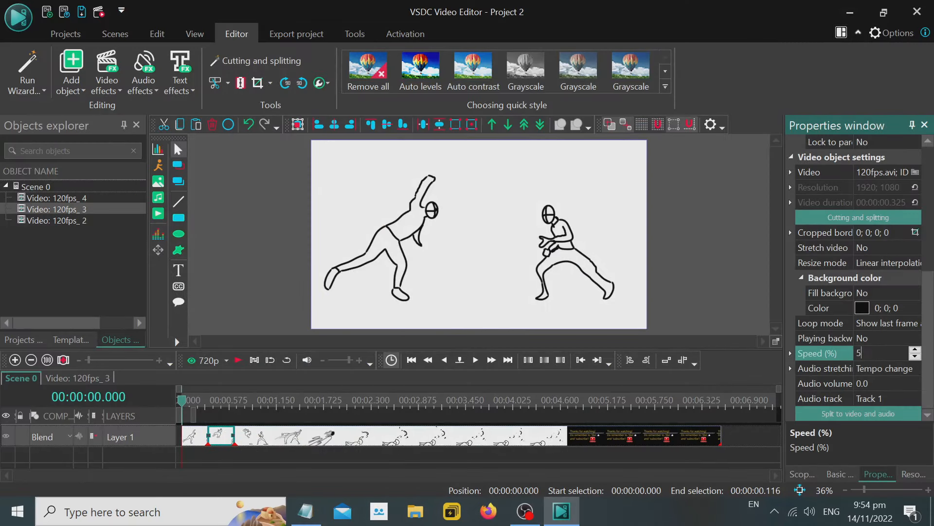
pyautogui.write('0')
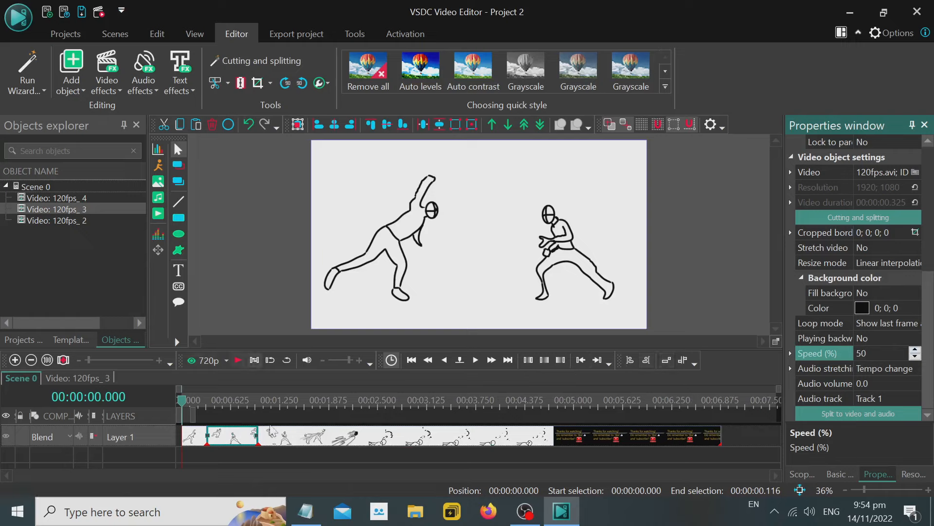
pyautogui.moveTo(225, 398); pyautogui.dragTo(160, 398)
pyautogui.click(240, 359)
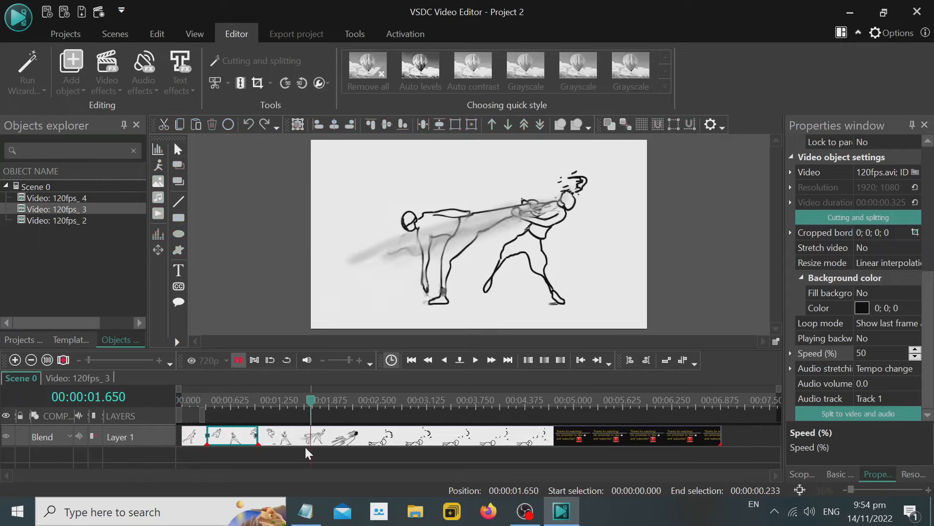
# Add a Silence audio effect to the first video segment for the whole parent duration.
pyautogui.click(194, 435)
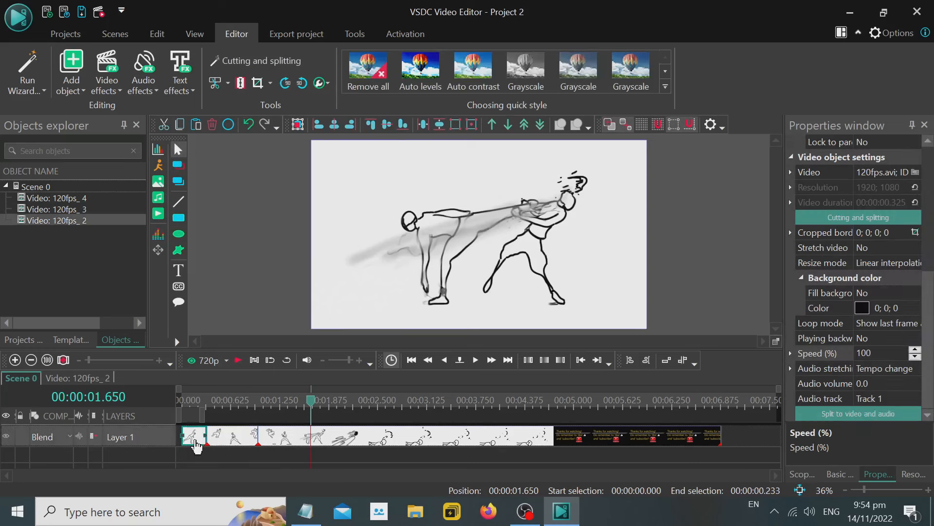
pyautogui.rightClick(195, 441)
pyautogui.moveTo(301, 325)
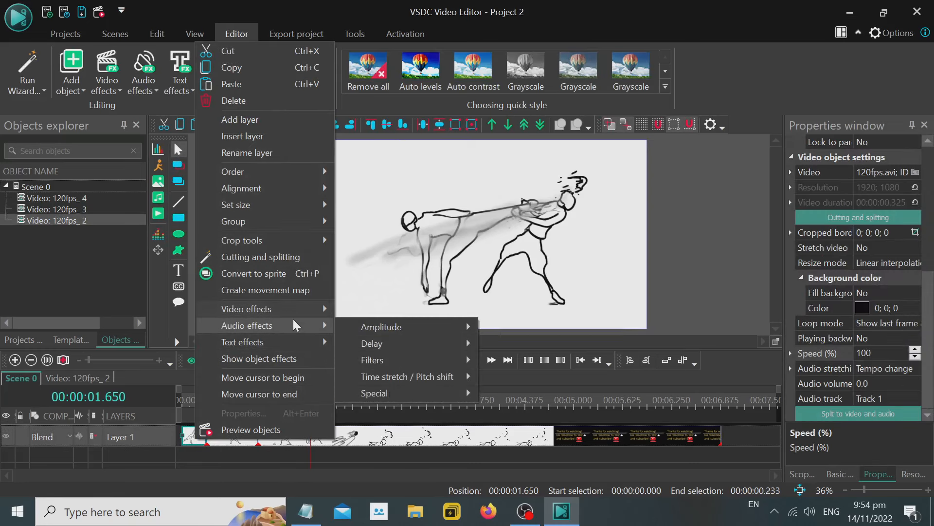
pyautogui.moveTo(413, 330)
pyautogui.click(516, 376)
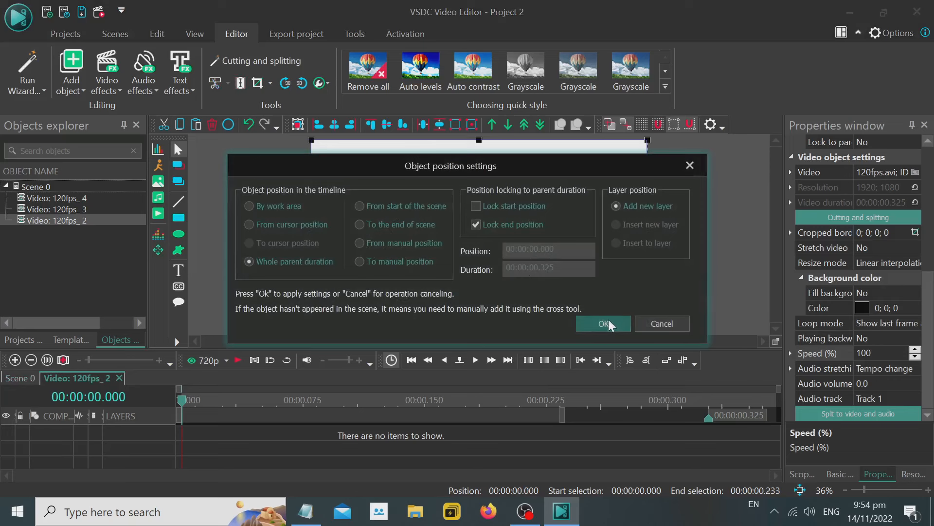
pyautogui.click(603, 324)
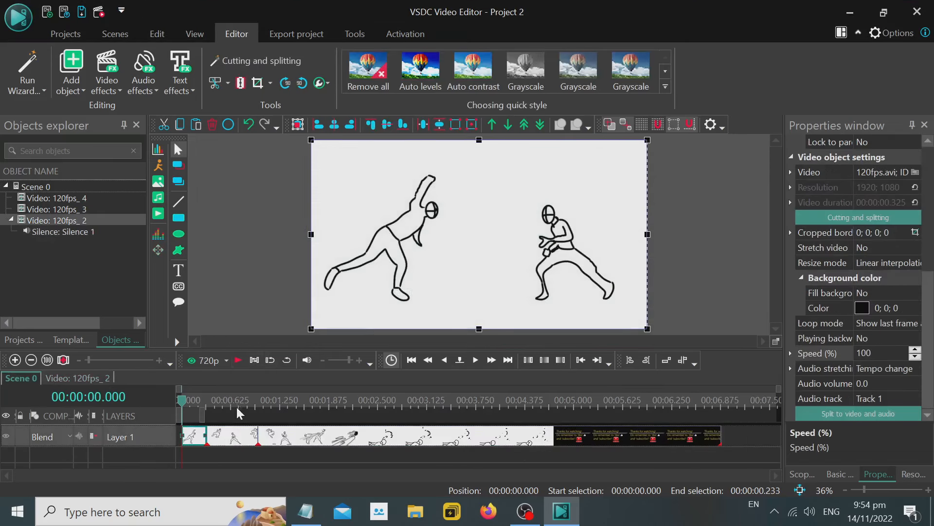
# Add a Silence audio effect to the slowed second segment and return to the Scene 0 timeline.
pyautogui.click(236, 436)
pyautogui.rightClick(236, 434)
pyautogui.moveTo(325, 322)
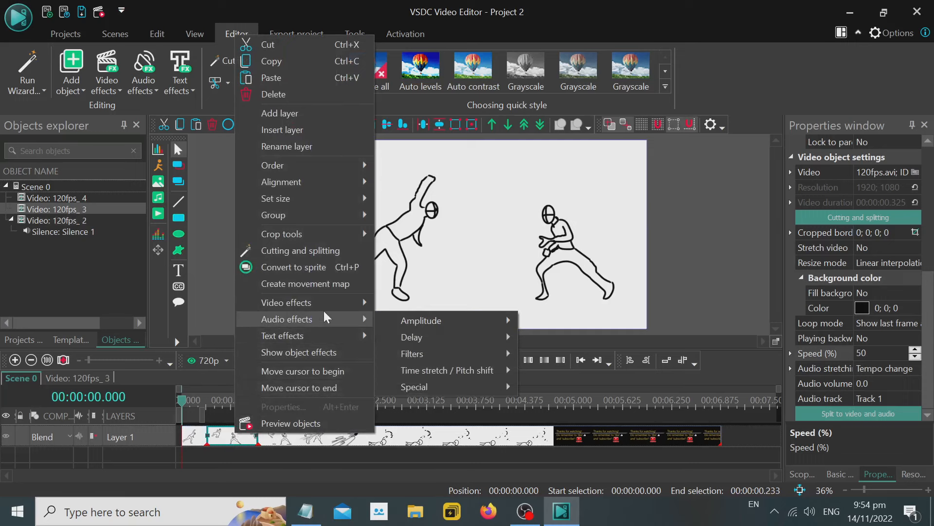
pyautogui.moveTo(436, 321)
pyautogui.click(572, 370)
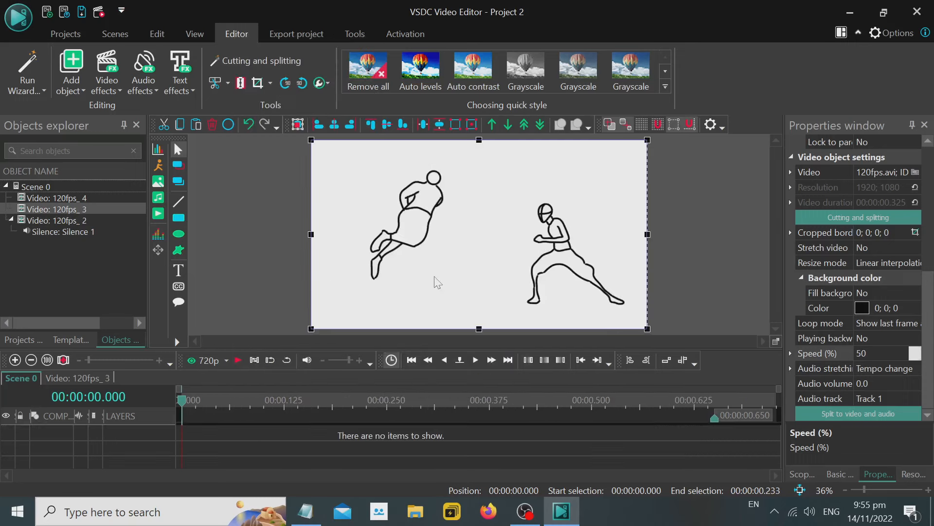
pyautogui.click(602, 323)
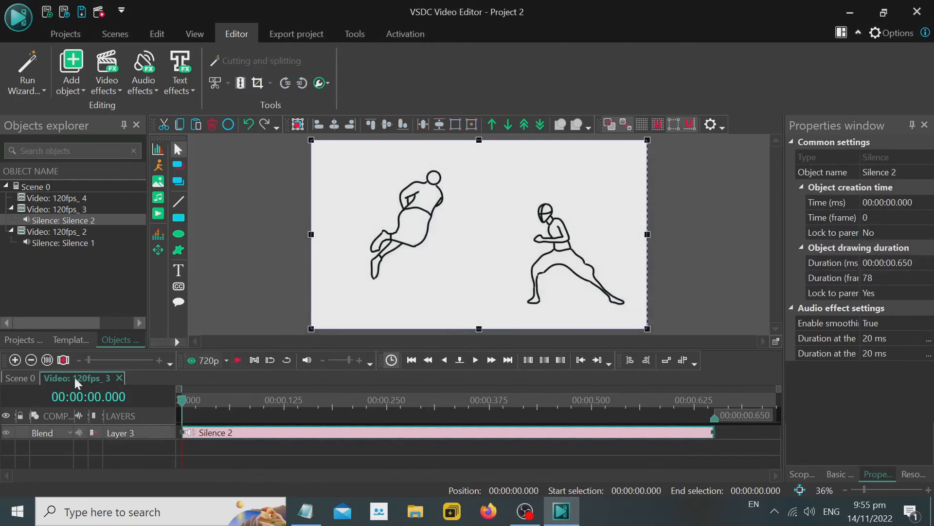
pyautogui.click(26, 378)
# Add a Silence audio effect to the third, longest video segment and return to the Scene 0 timeline.
pyautogui.click(323, 444)
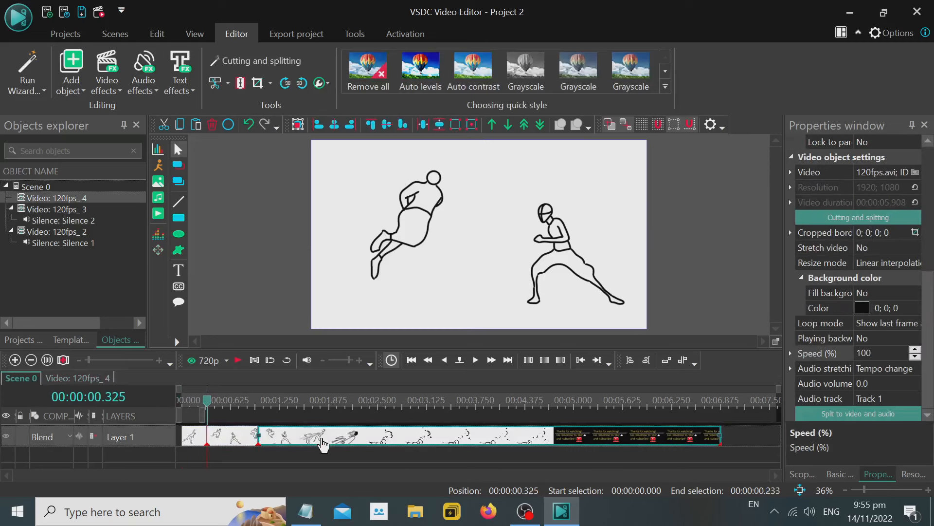
pyautogui.rightClick(323, 444)
pyautogui.moveTo(453, 322)
pyautogui.moveTo(502, 325)
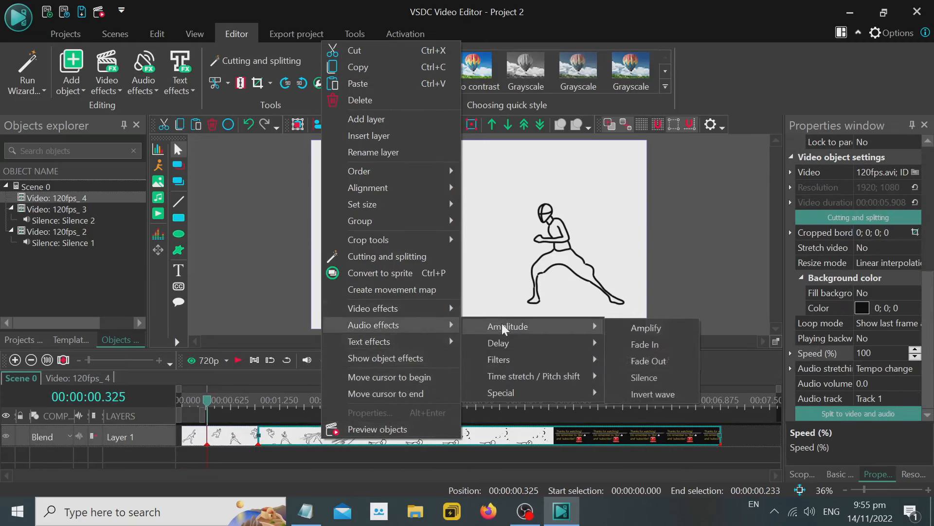
pyautogui.click(665, 373)
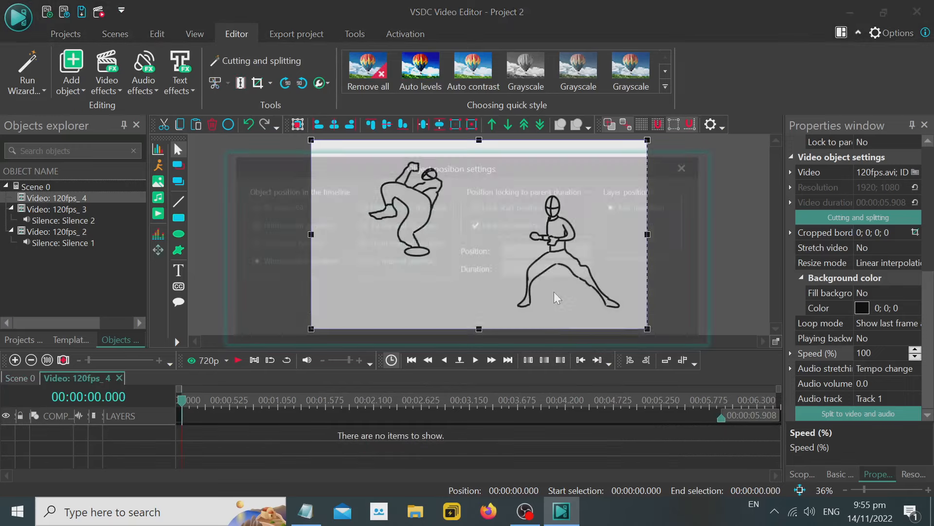
pyautogui.click(600, 320)
pyautogui.click(30, 383)
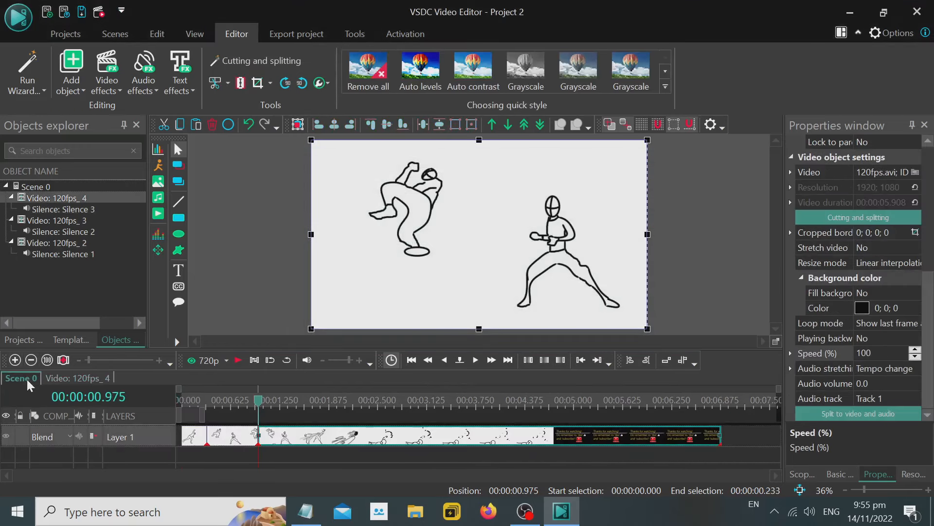
# Switch to the Notepad notes and add, below the Speed instruction, "You have to replace the sounds because the sounds are being slowed as well.".
pyautogui.click(306, 511)
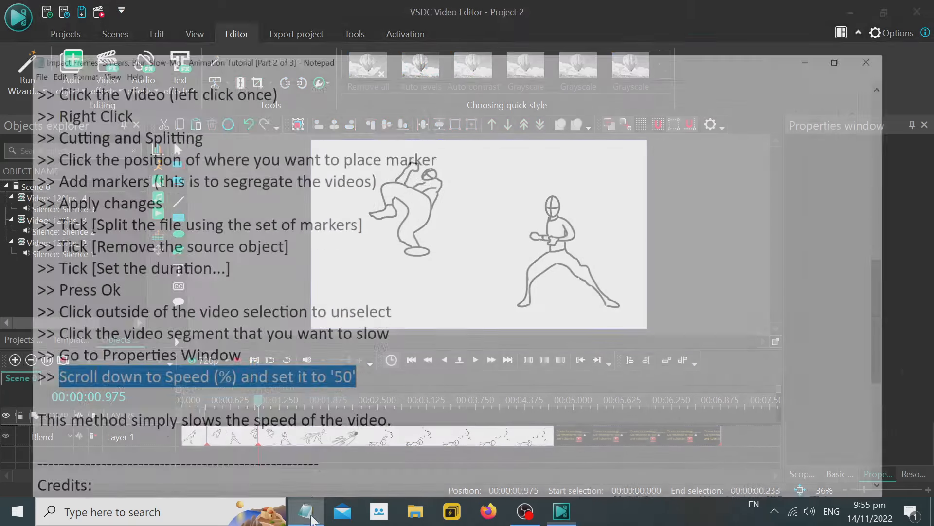
pyautogui.press('Return')
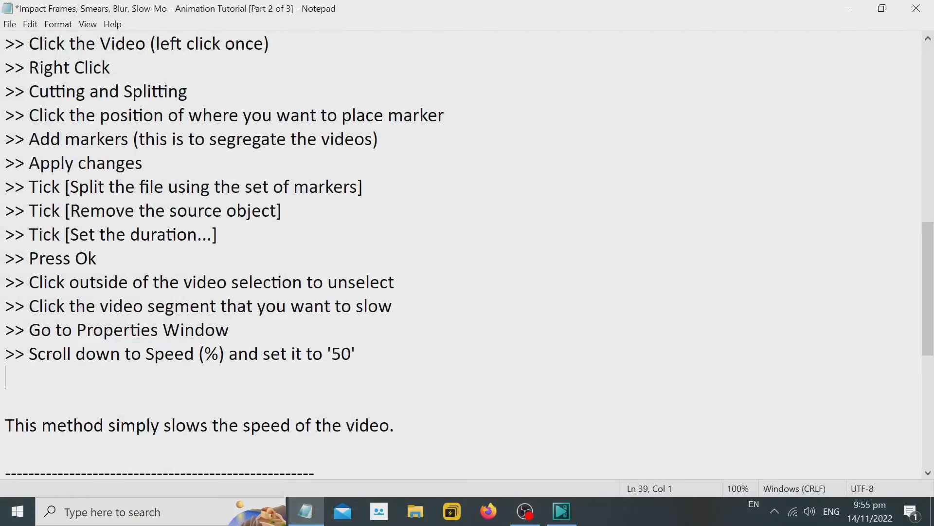
pyautogui.press('Return')
pyautogui.write('You have to re')
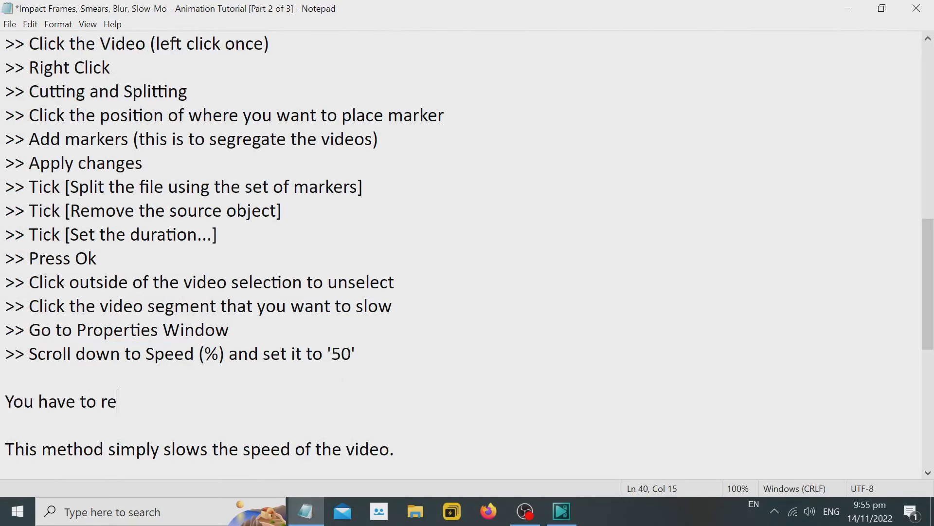
pyautogui.write('place the sounds')
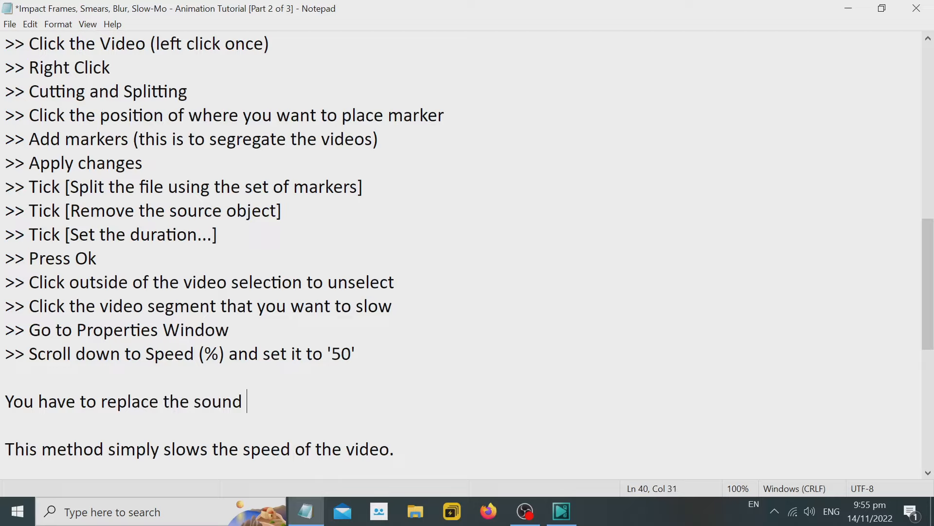
pyautogui.press('BackSpace')
pyautogui.write('s because')
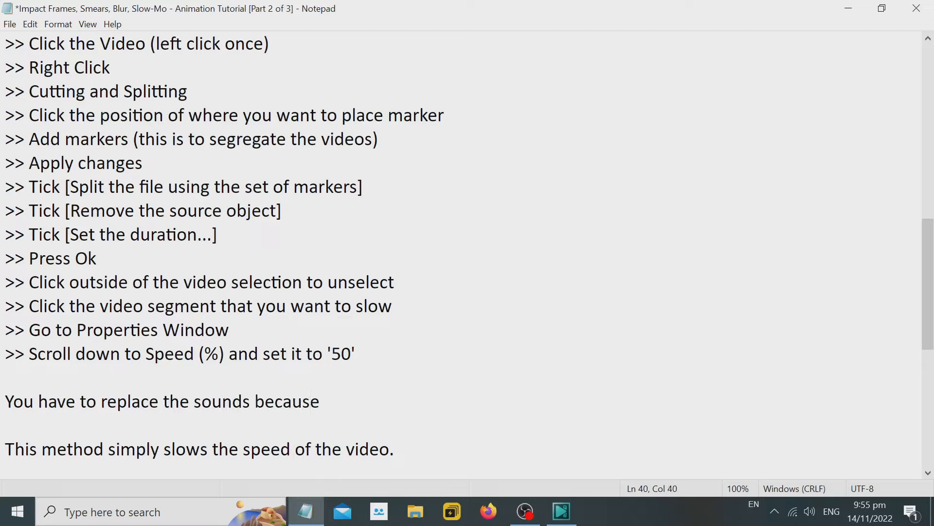
pyautogui.write(' the sounds a')
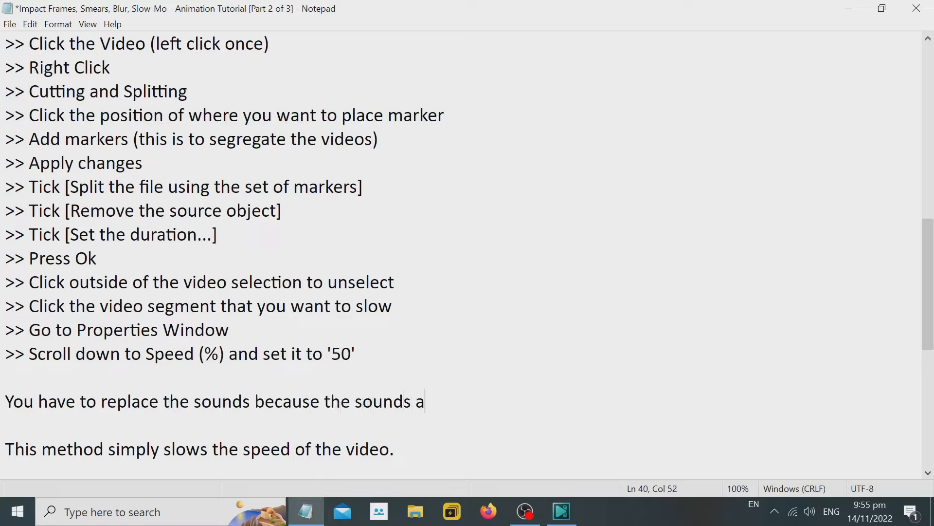
pyautogui.write('re being slowed a')
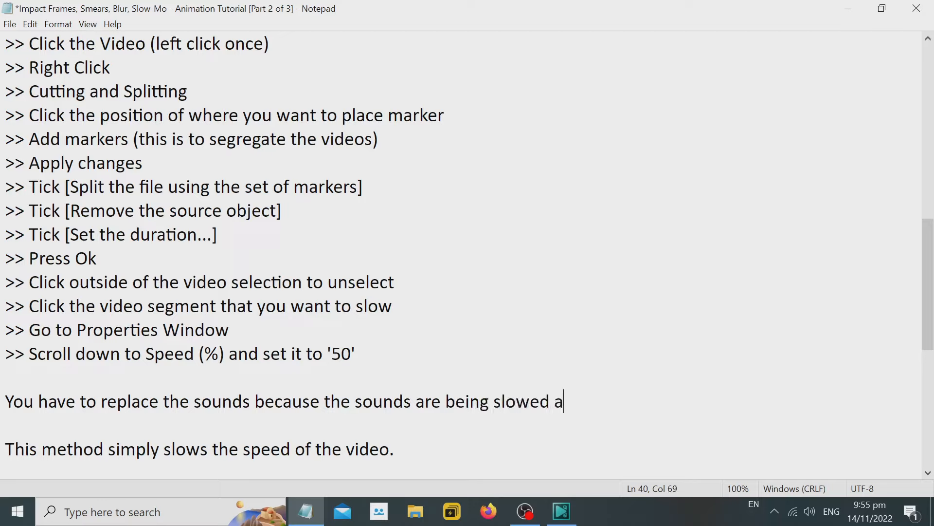
pyautogui.write('s well.')
# Add the line "We can do that by setting these video segments to silence." beneath the note about replacing the sounds.
pyautogui.press('Return')
pyautogui.write('We can do ')
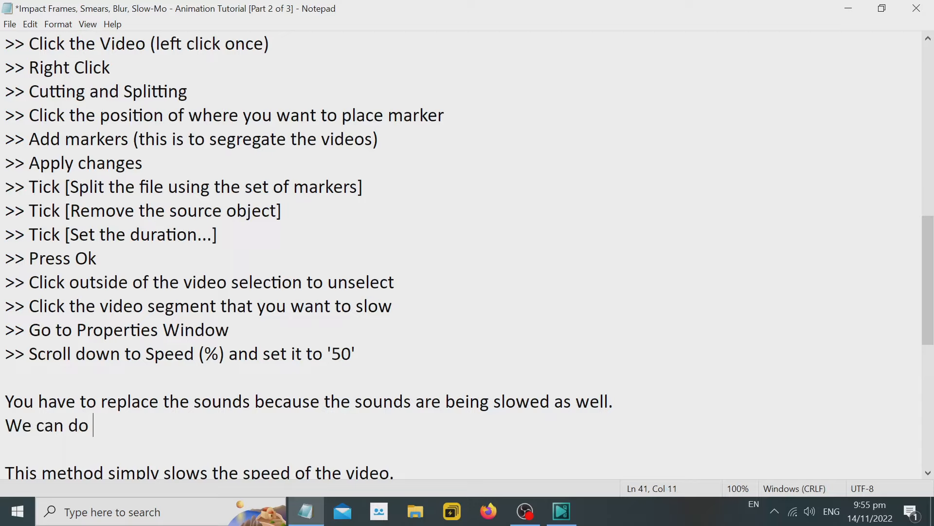
pyautogui.write('that by sett')
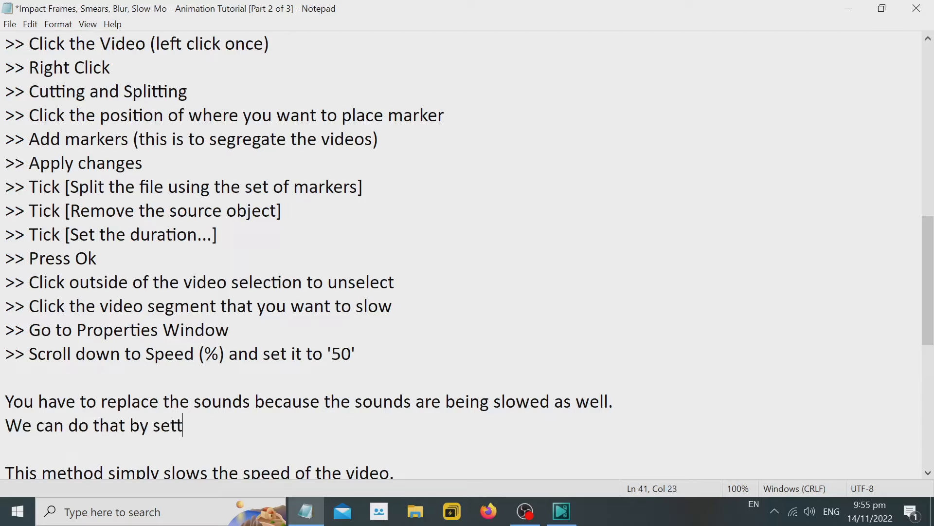
pyautogui.write('ing these ')
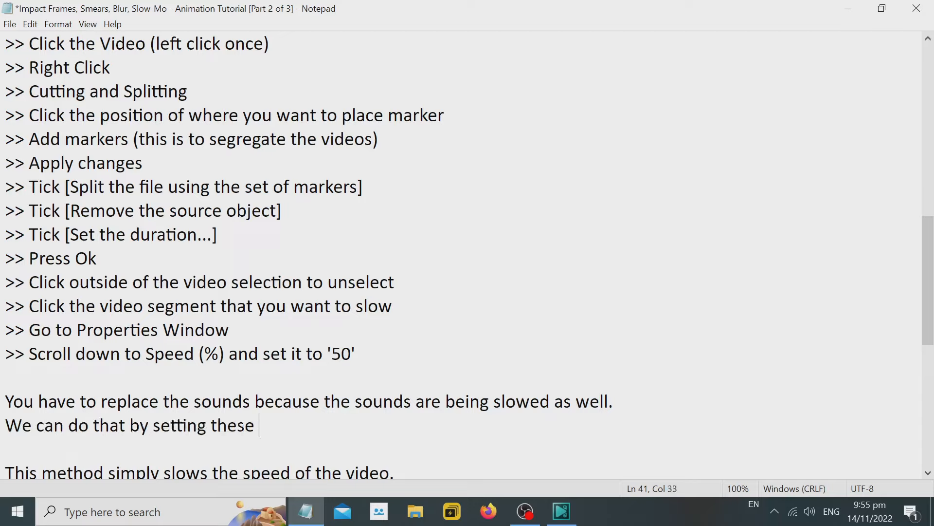
pyautogui.write('video segme')
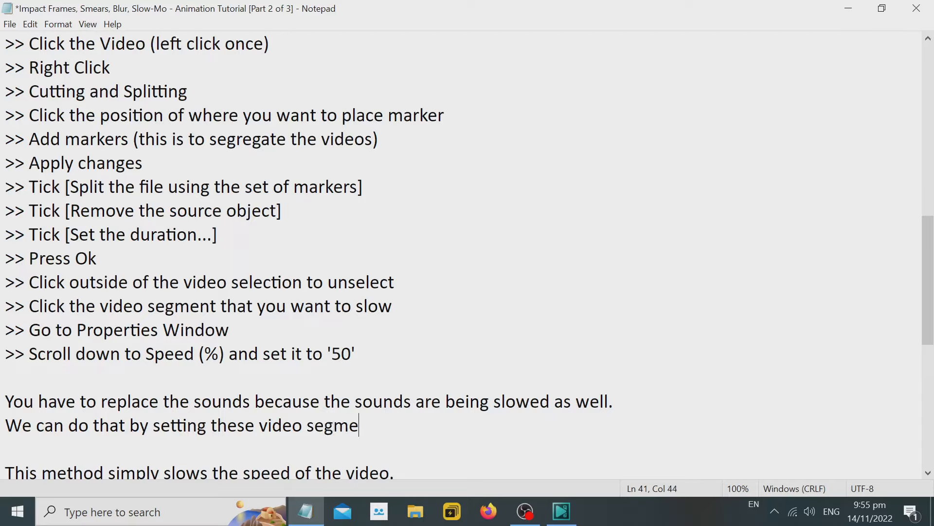
pyautogui.write('nts into')
pyautogui.press('BackSpace')
pyautogui.press('BackSpace')
pyautogui.press('BackSpace')
pyautogui.write('to silence')
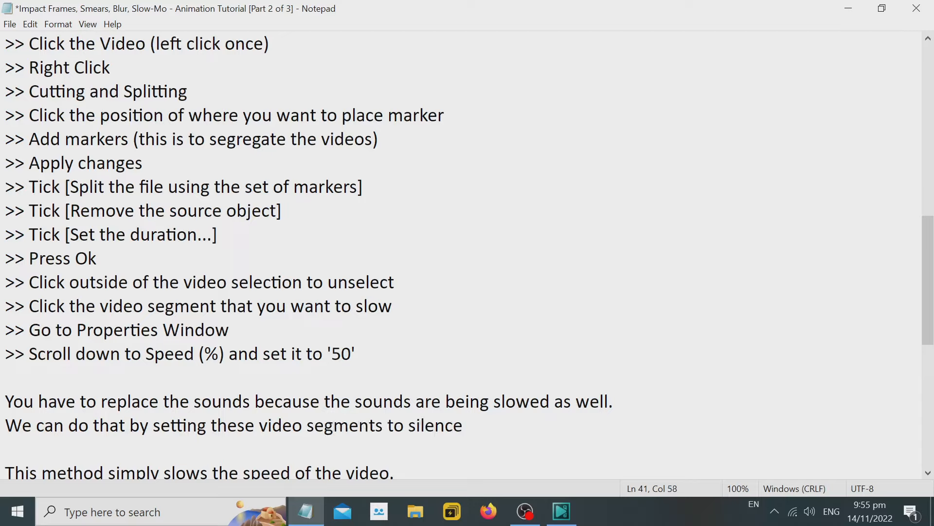
pyautogui.write(' mode')
pyautogui.press('BackSpace')
pyautogui.press('BackSpace')
pyautogui.write('.')
pyautogui.press('Return')
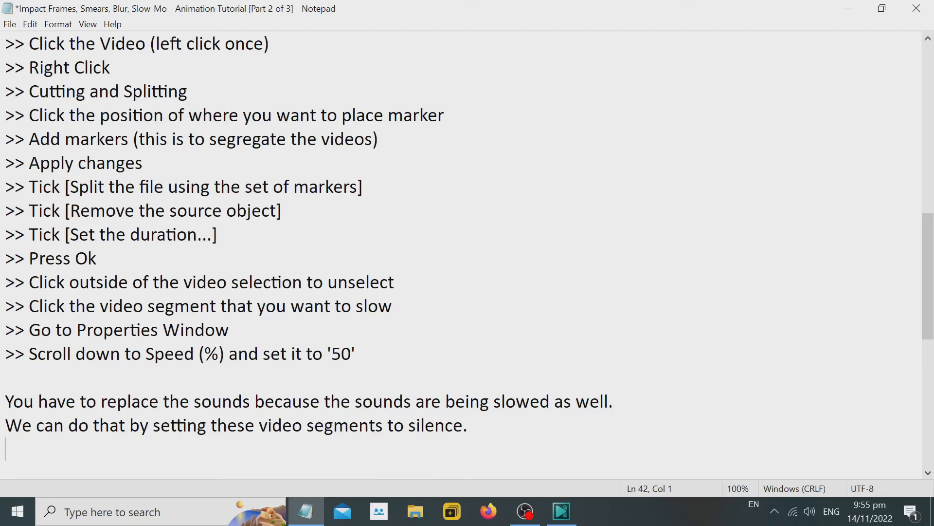
pyautogui.scroll(-2, 462, 253)
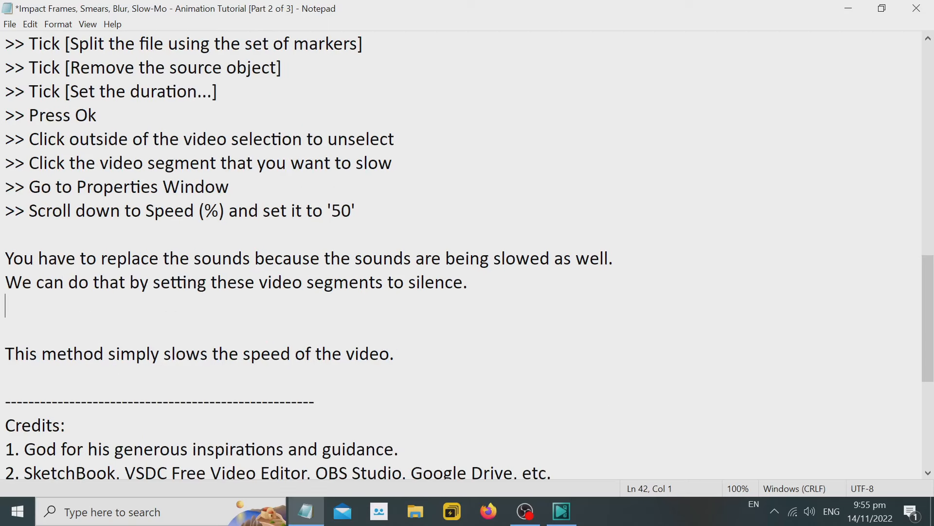
# Return to VSDC, add the audio file mixkit-cinematic-metal-cans-impacts-echo-785 on a new layer and move its clip to start at 00:00:00.000.
pyautogui.click(849, 8)
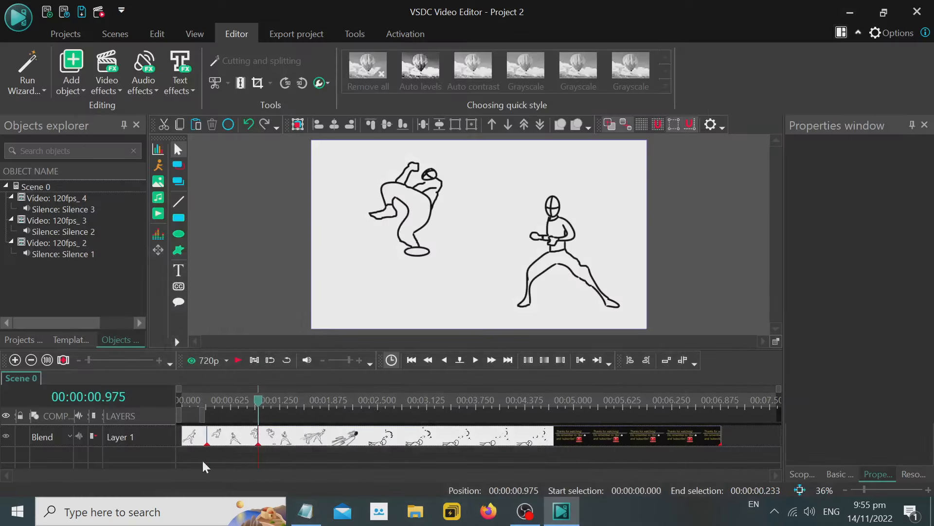
pyautogui.click(158, 197)
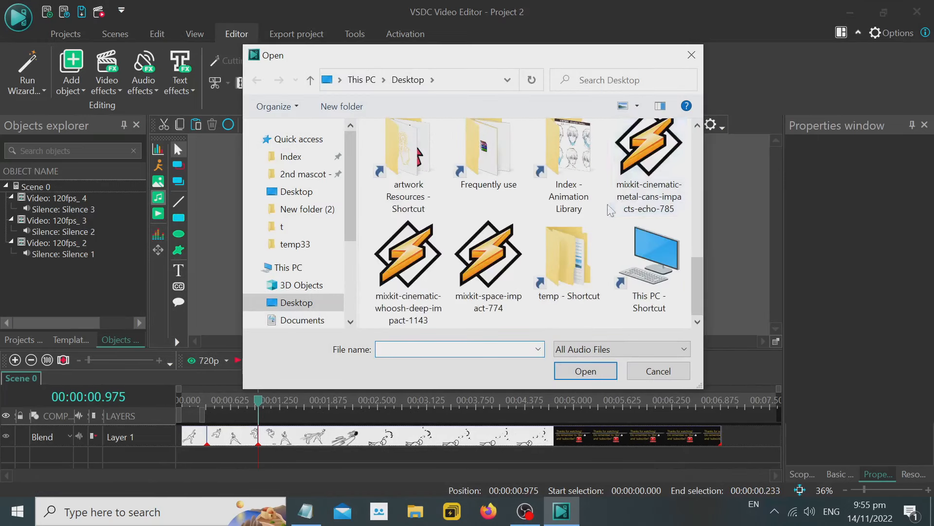
pyautogui.doubleClick(664, 168)
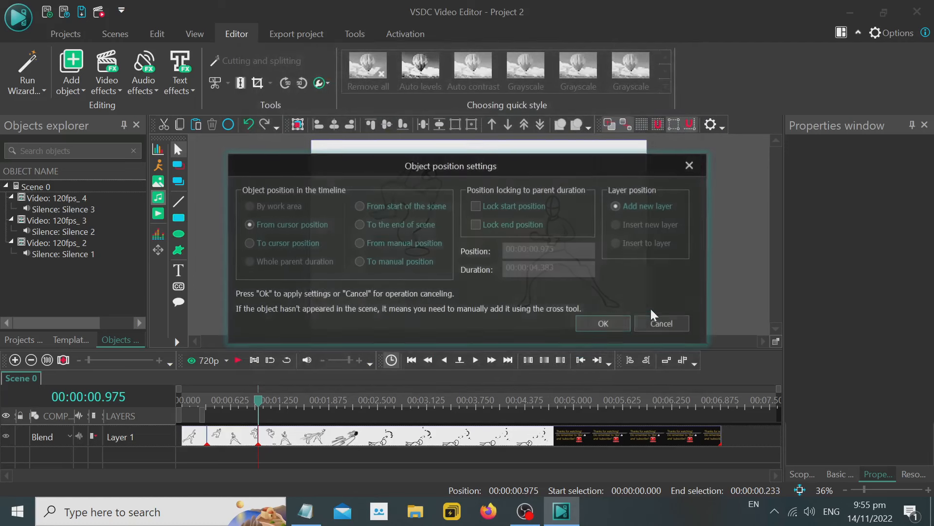
pyautogui.click(603, 321)
pyautogui.moveTo(503, 440); pyautogui.dragTo(424, 493)
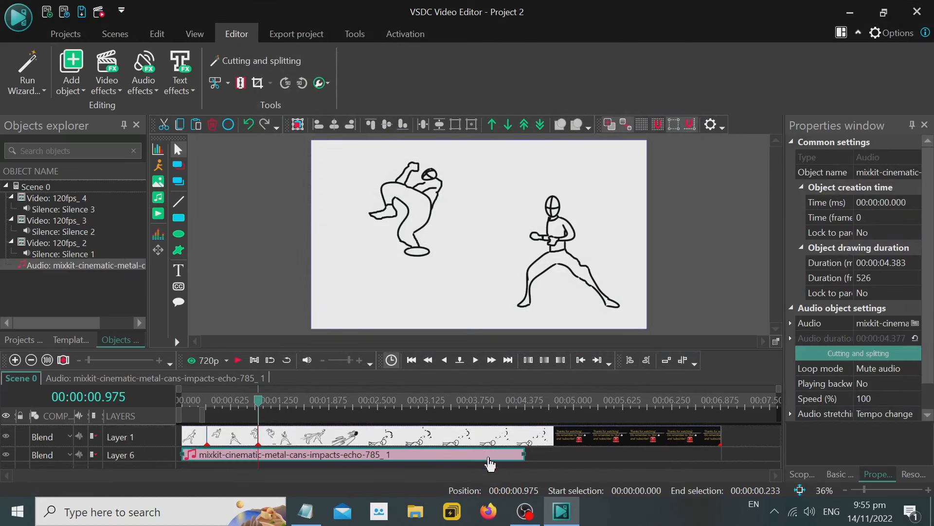
# Add the audio file mixkit-cinematic-whoosh-deep-impact-1143 to the scene from the cursor position.
pyautogui.click(162, 201)
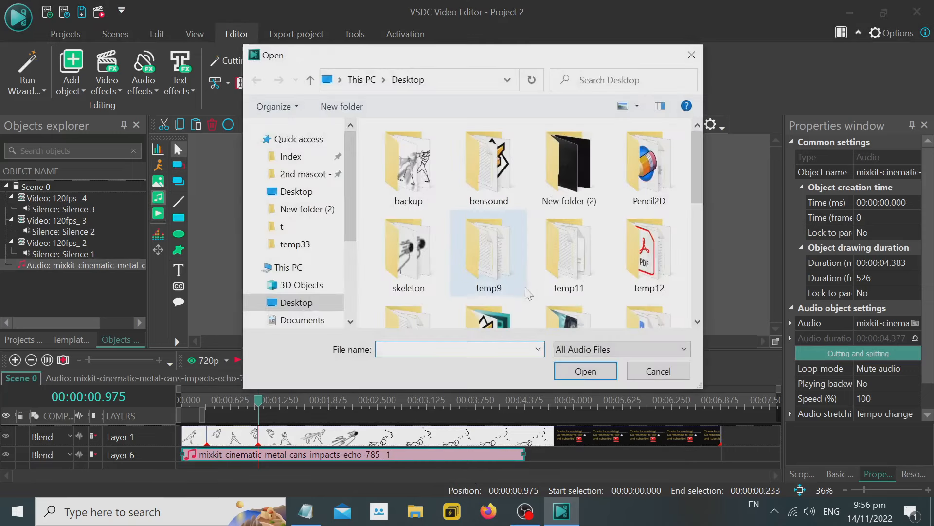
pyautogui.scroll(-5, 589, 263)
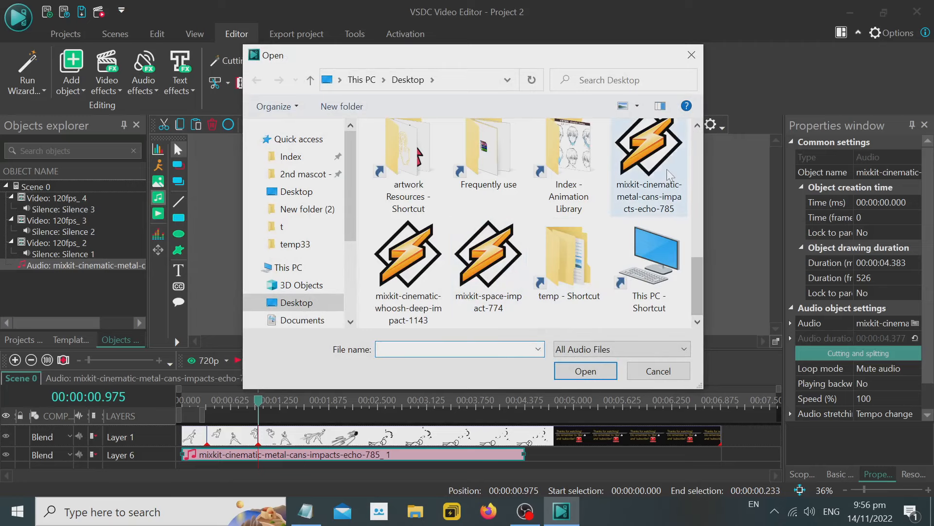
pyautogui.click(429, 275)
pyautogui.doubleClick(429, 275)
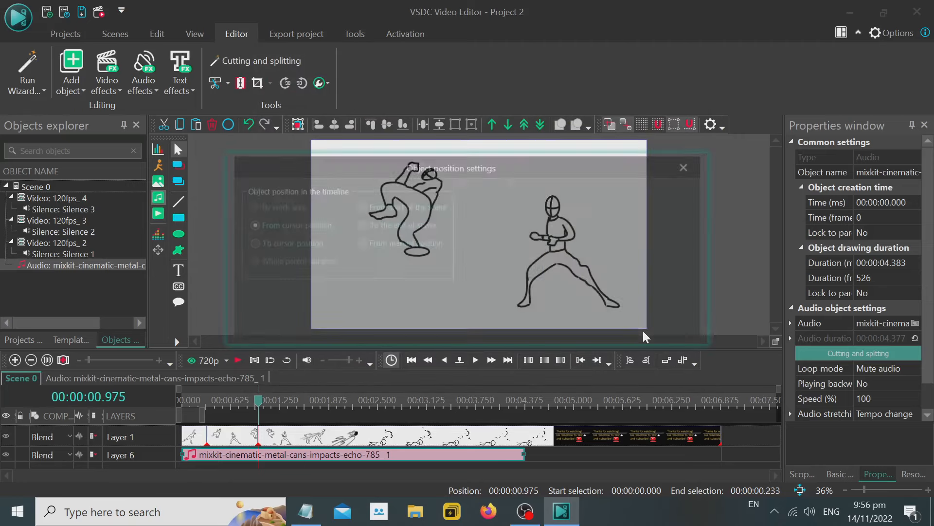
pyautogui.press('Return')
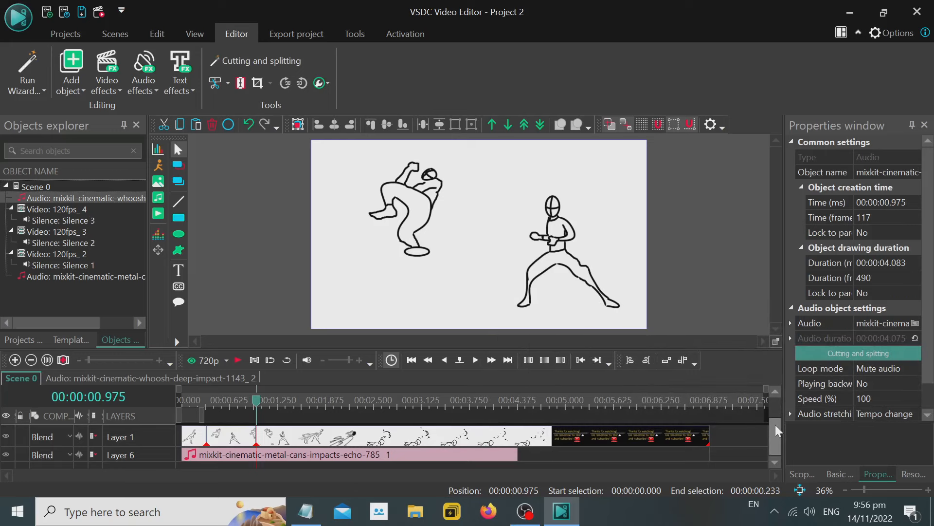
# Add the audio file mixkit-space-impact-774 to the same layer as the whoosh clip, directly after it.
pyautogui.click(158, 199)
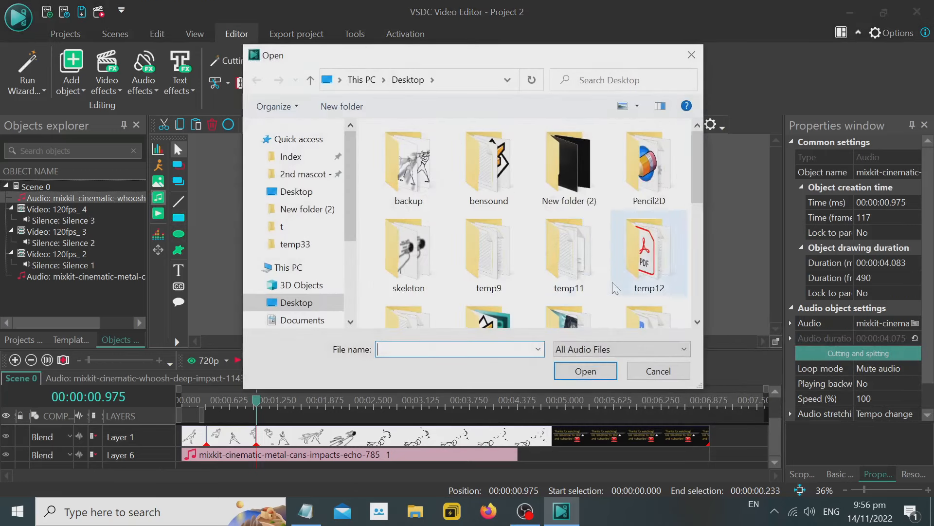
pyautogui.doubleClick(508, 274)
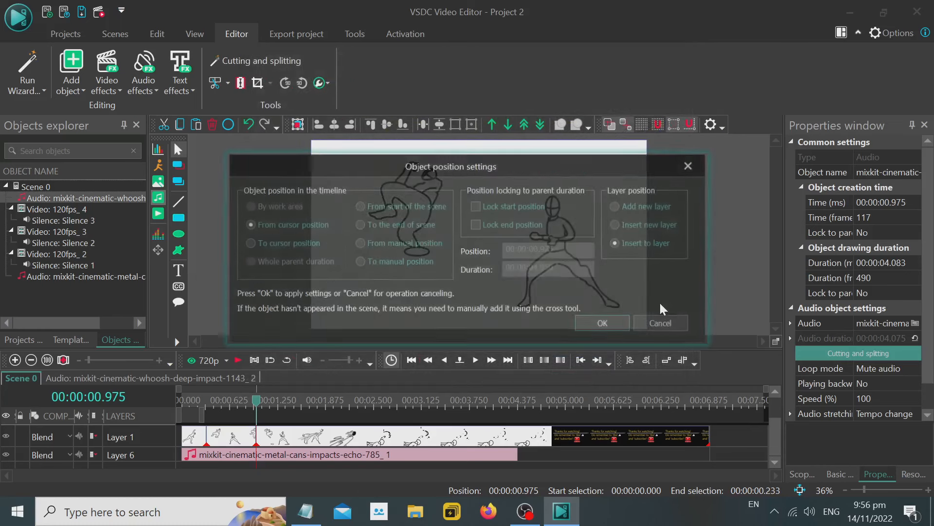
pyautogui.click(600, 323)
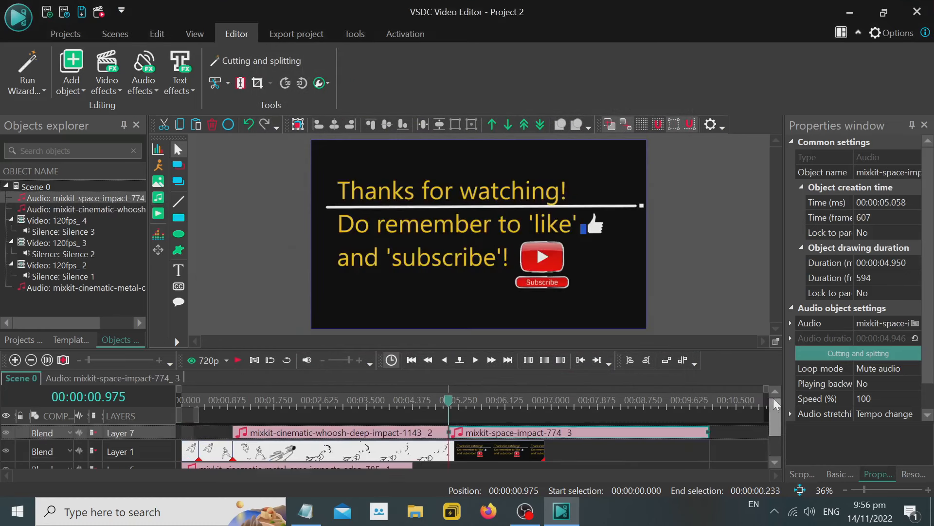
# Move the whoosh-deep-impact clip to start at 00:00:00.600 and preview the scene from the beginning.
pyautogui.click(476, 467)
pyautogui.moveTo(479, 472); pyautogui.dragTo(280, 433)
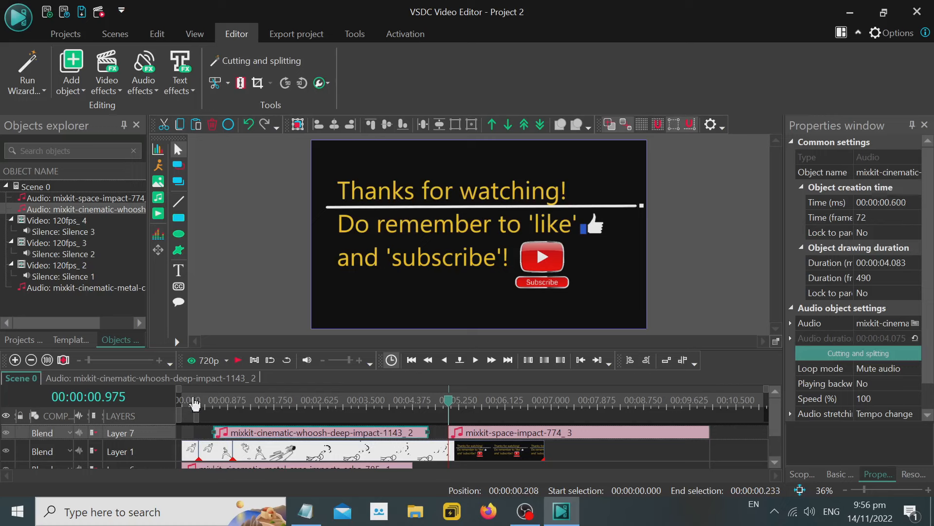
pyautogui.click(181, 400)
pyautogui.click(238, 360)
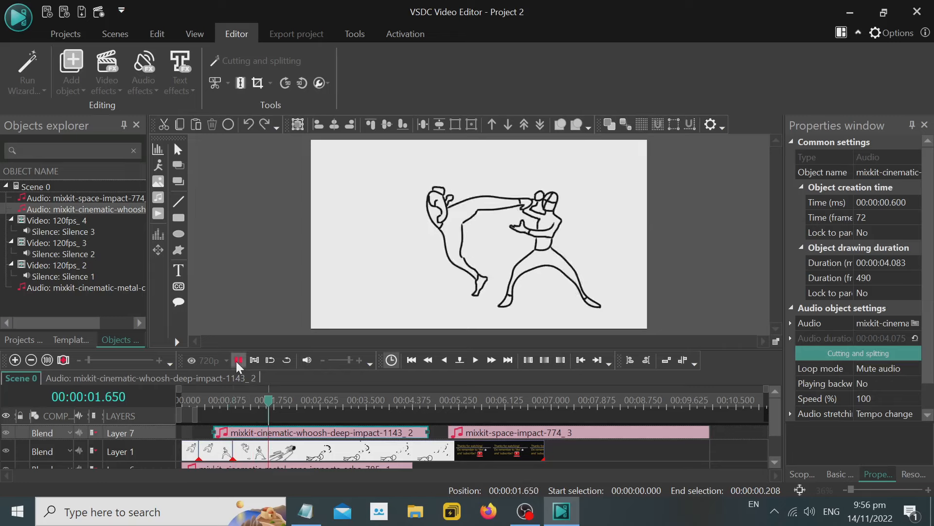
# Shift the space-impact clip towards the timeline's end, move the whoosh clip to start at 00:00:01.650 and preview the scene.
pyautogui.moveTo(498, 430); pyautogui.dragTo(626, 431)
pyautogui.moveTo(352, 436); pyautogui.dragTo(376, 438)
pyautogui.click(229, 403)
pyautogui.click(238, 361)
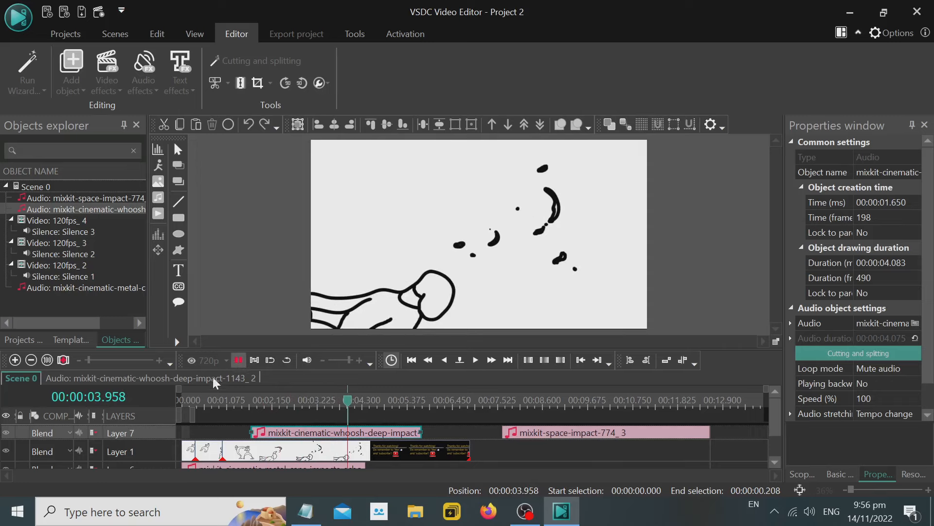
# Insert an empty layer beneath Layer 7 and shift both selected audio clips so the whoosh starts at 00:00:00.675.
pyautogui.rightClick(166, 423)
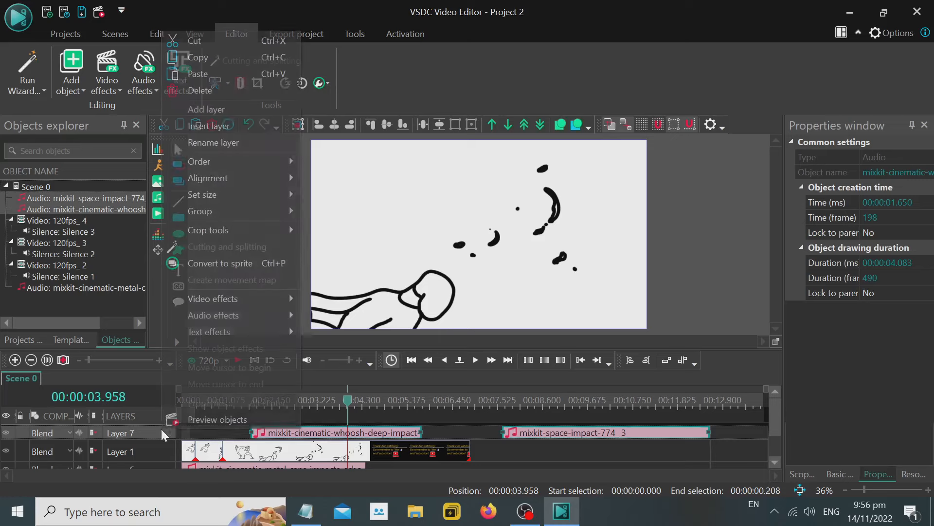
pyautogui.click(244, 127)
pyautogui.moveTo(564, 433); pyautogui.dragTo(529, 434)
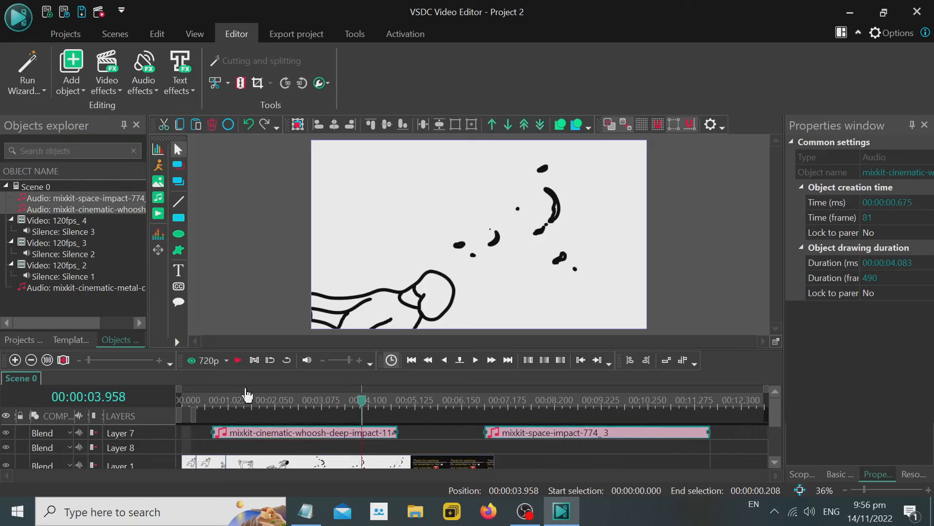
# Move only the space-impact clip onto the empty Layer 8, starting at 00:00:03.958, and preview the scene.
pyautogui.click(466, 449)
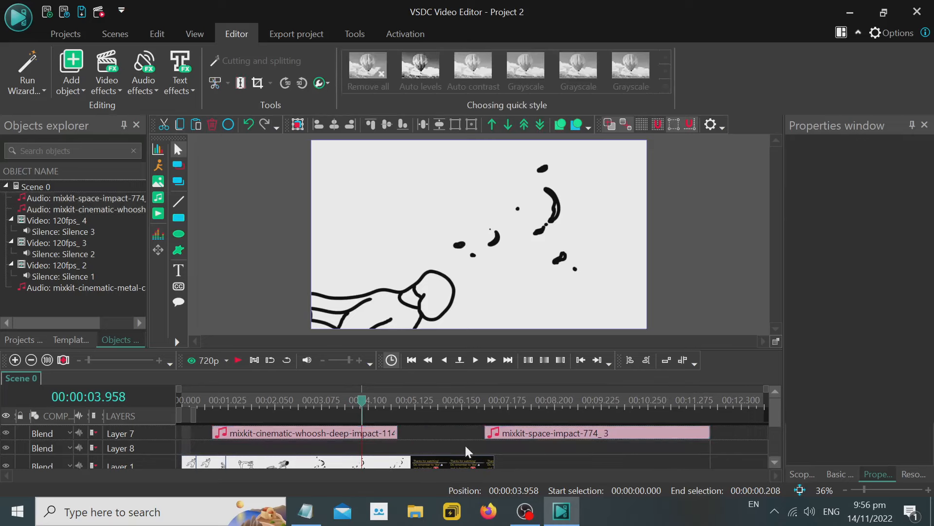
pyautogui.moveTo(518, 434); pyautogui.dragTo(395, 448)
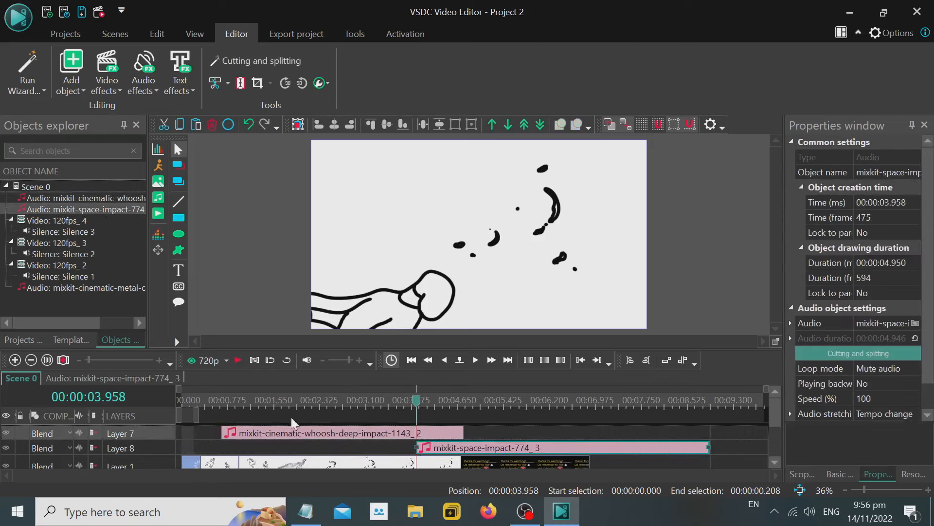
pyautogui.click(219, 400)
pyautogui.click(239, 360)
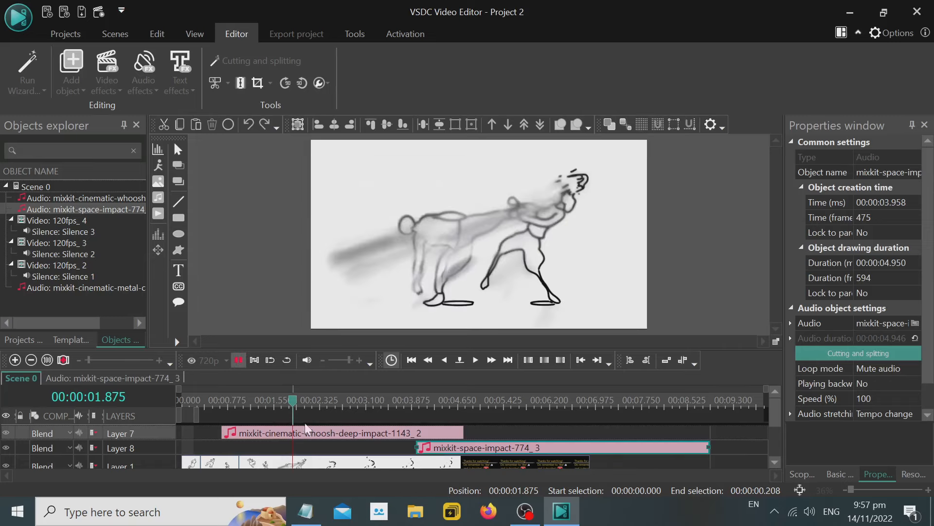
# Move the whoosh-deep-impact clip on Layer 7 to start at 00:00:01.733 and preview the scene from 00:00:01.275.
pyautogui.click(274, 436)
pyautogui.moveTo(273, 438); pyautogui.dragTo(335, 440)
pyautogui.click(252, 401)
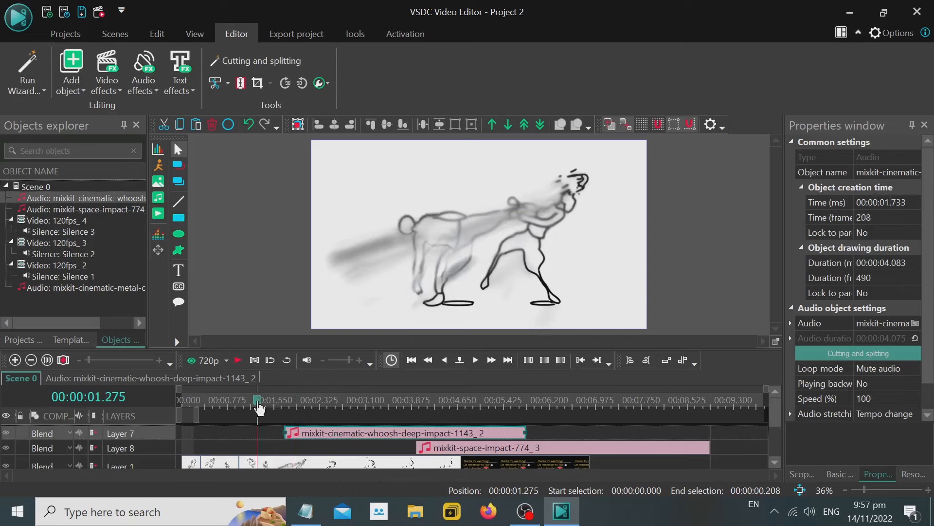
pyautogui.click(238, 360)
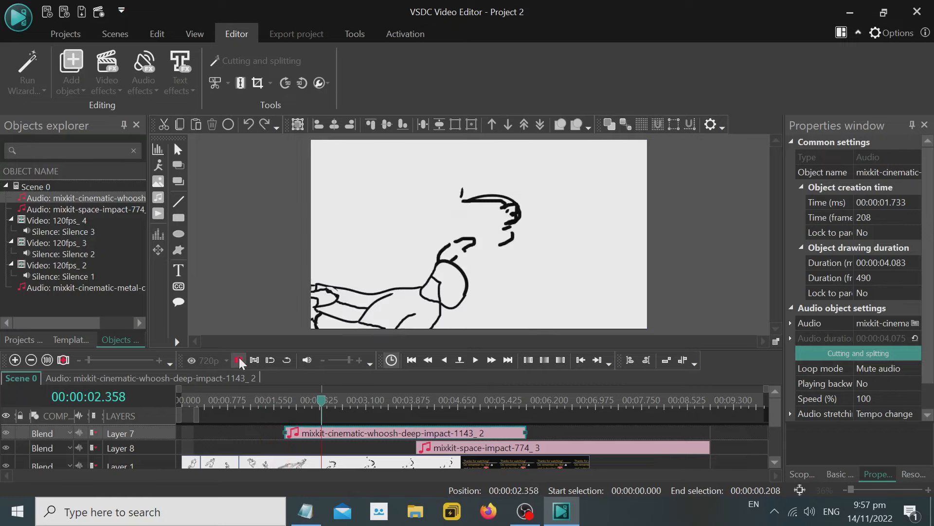
# Stop the preview and move the space-impact clip on Layer 8 to start at 00:00:03.525.
pyautogui.click(239, 360)
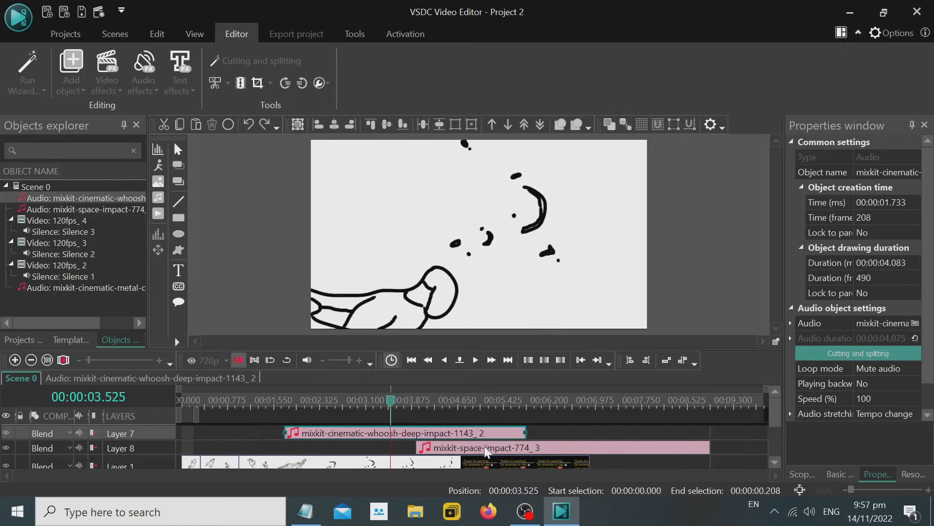
pyautogui.click(486, 452)
pyautogui.moveTo(486, 451); pyautogui.dragTo(448, 438)
# Locate the kick's blurred impact frame at 00:00:02.225 and move the space-impact clip on Layer 8 to start there.
pyautogui.click(390, 401)
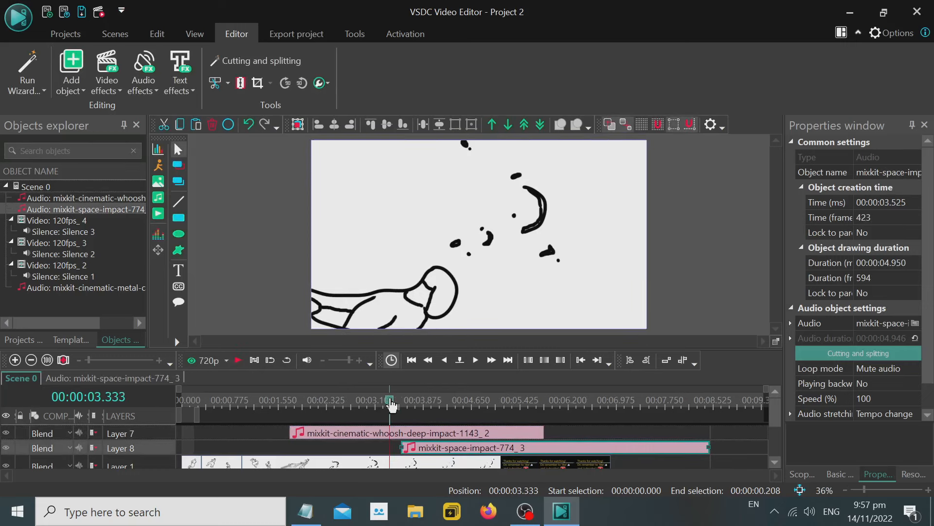
pyautogui.click(377, 401)
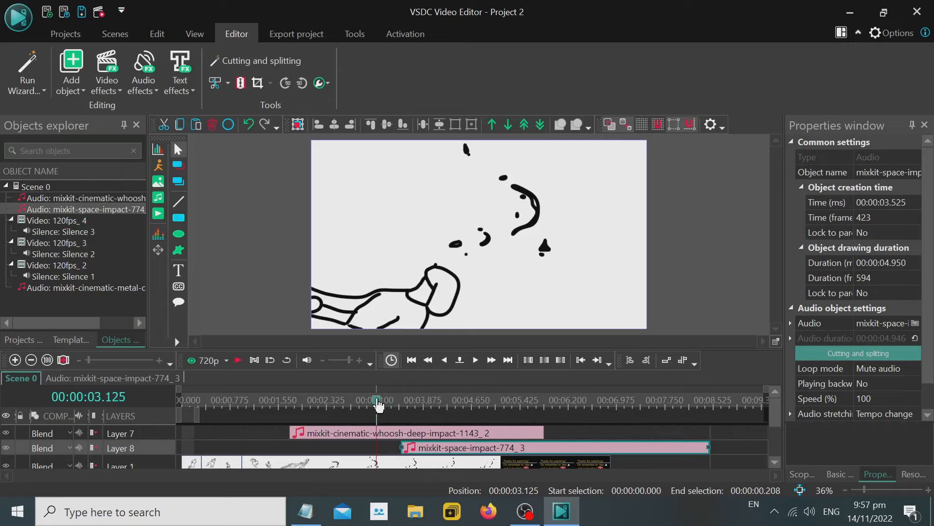
pyautogui.click(364, 402)
pyautogui.click(345, 401)
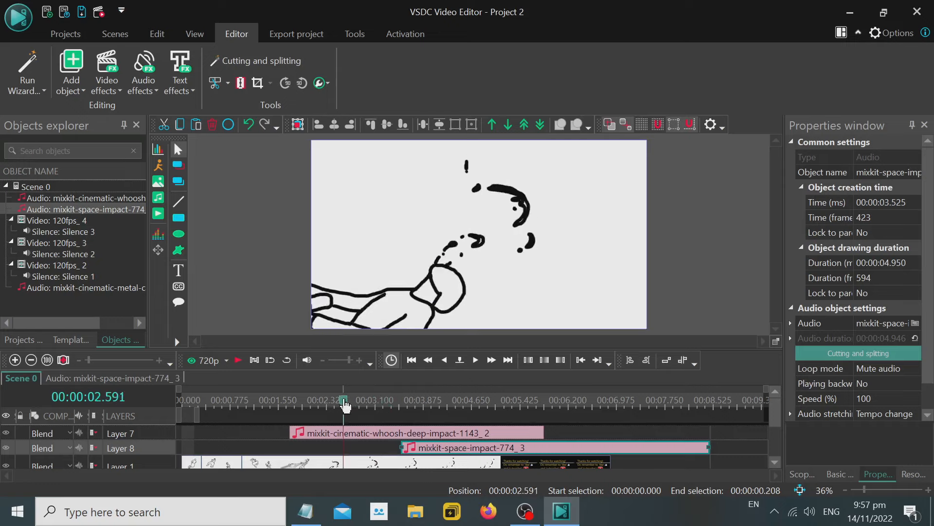
pyautogui.click(328, 401)
pyautogui.click(321, 402)
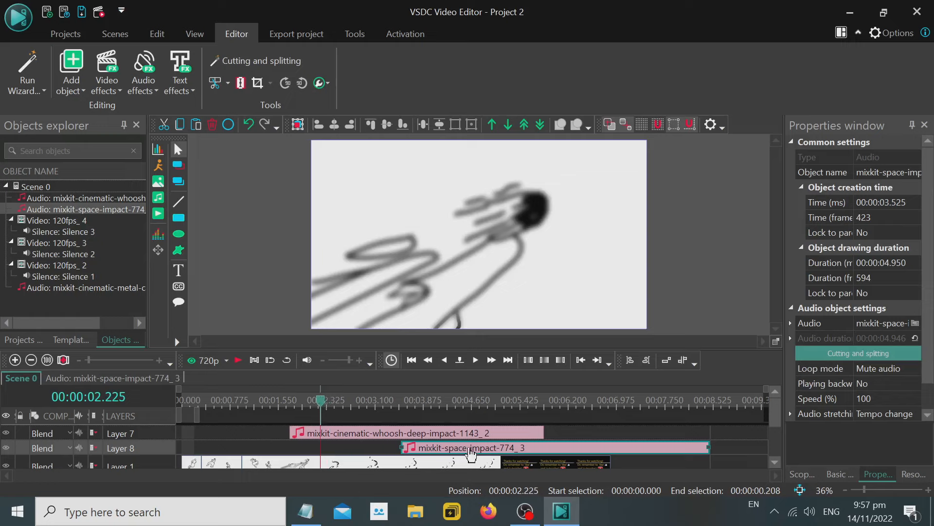
pyautogui.moveTo(471, 454); pyautogui.dragTo(392, 454)
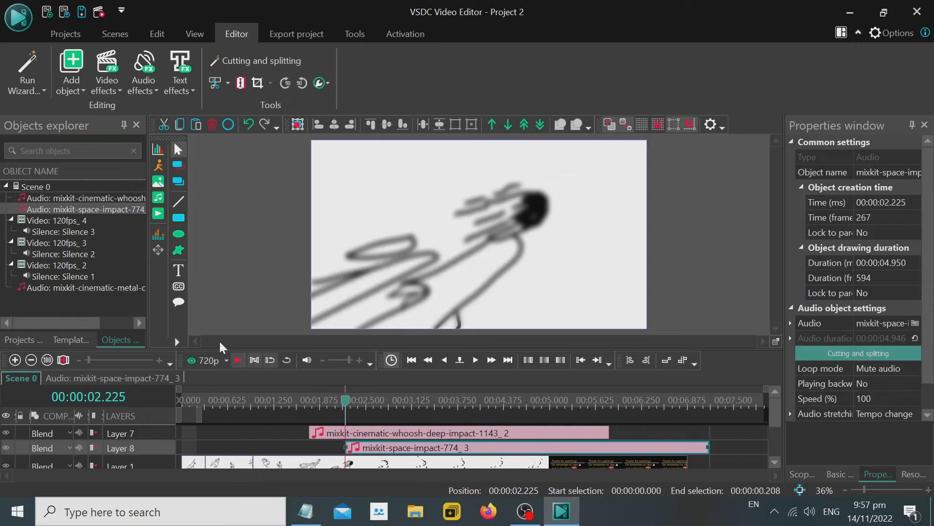
# Preview the scene and trim the end of the space-impact clip to a duration of 00:00:04.658.
pyautogui.click(238, 360)
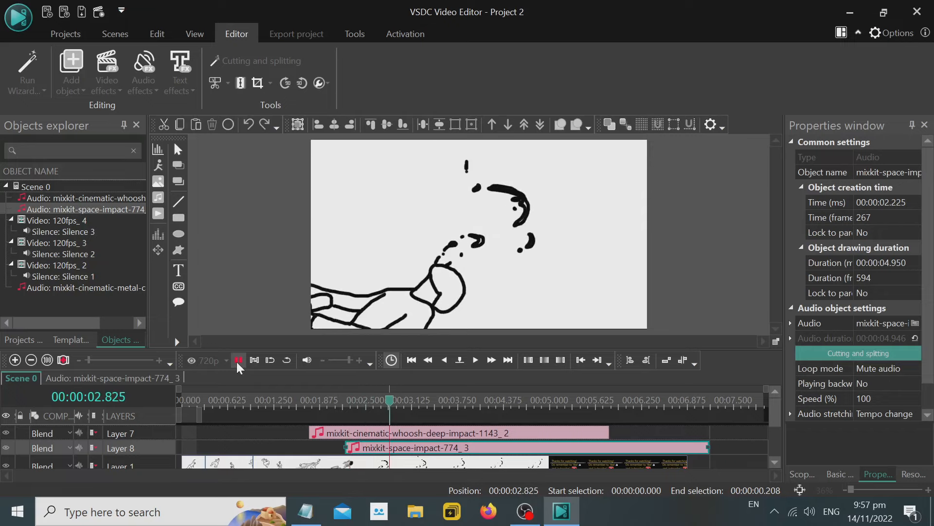
pyautogui.click(281, 401)
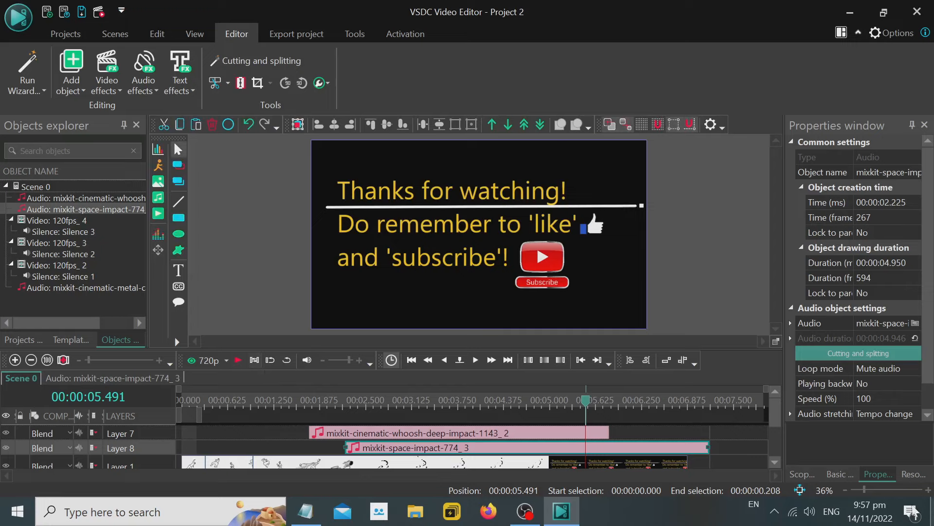
pyautogui.moveTo(707, 444); pyautogui.dragTo(685, 443)
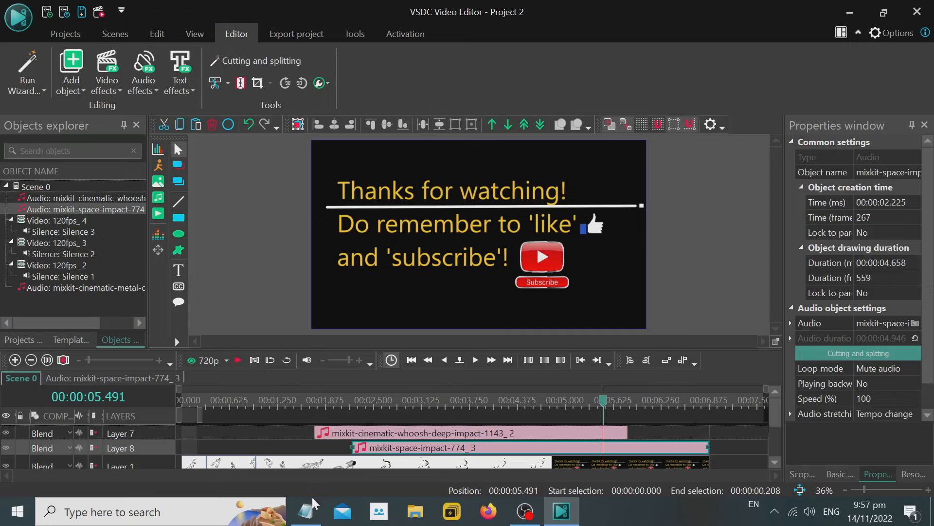
# Switch to the Notepad notes and add the line "I will now export the video" below the silence explanation.
pyautogui.click(310, 511)
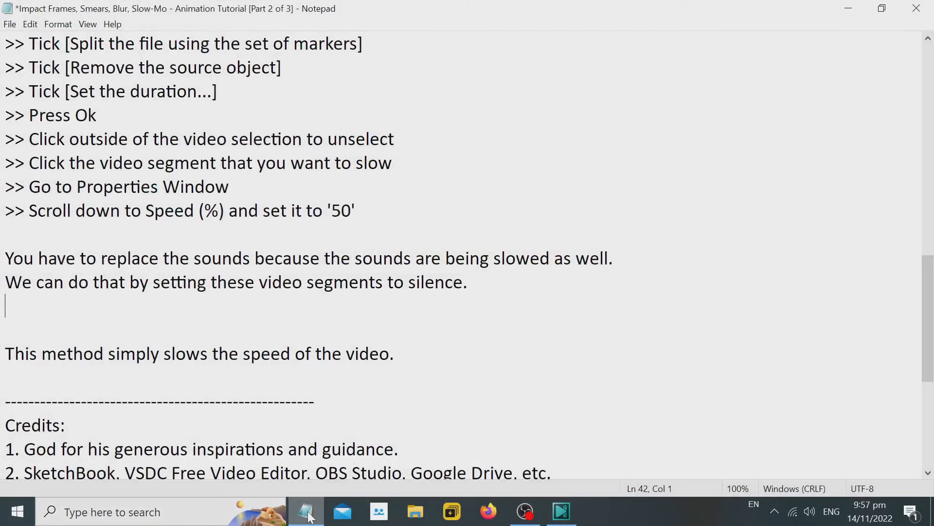
pyautogui.press('Return')
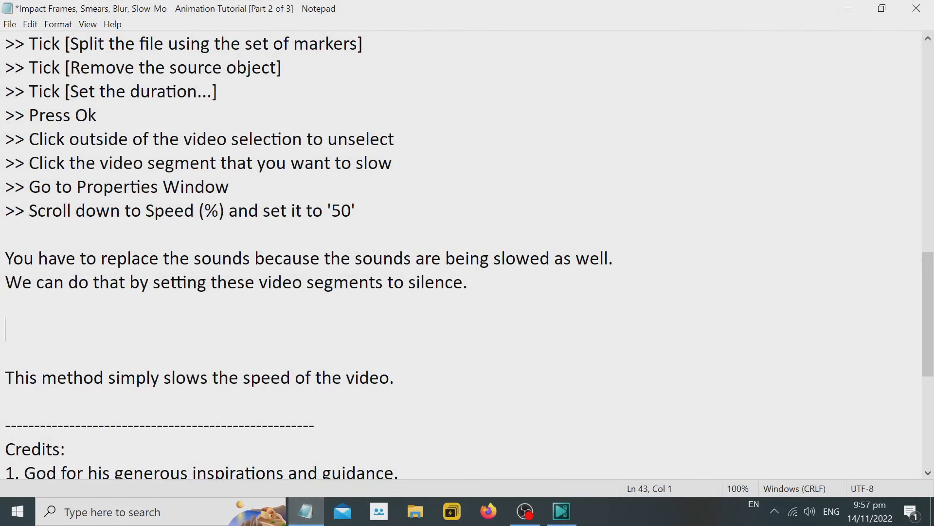
pyautogui.write('I will now expor')
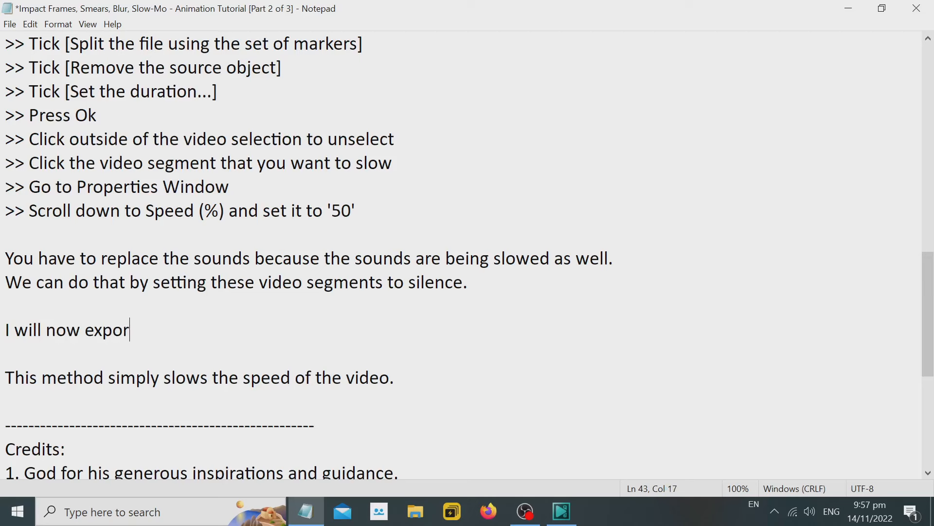
pyautogui.write('t the video')
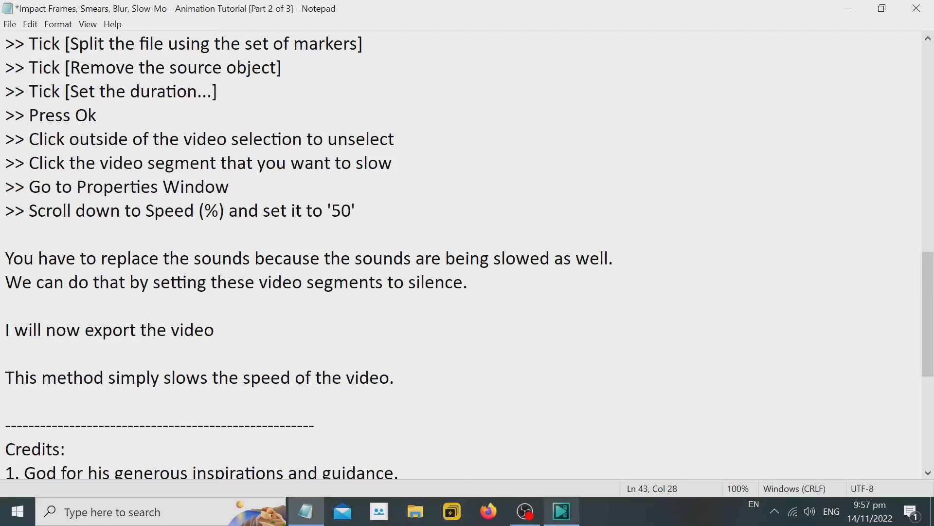
# Switch to VSDC and export the project as an AVI video named slow-mo on the Desktop.
pyautogui.click(561, 511)
pyautogui.click(310, 33)
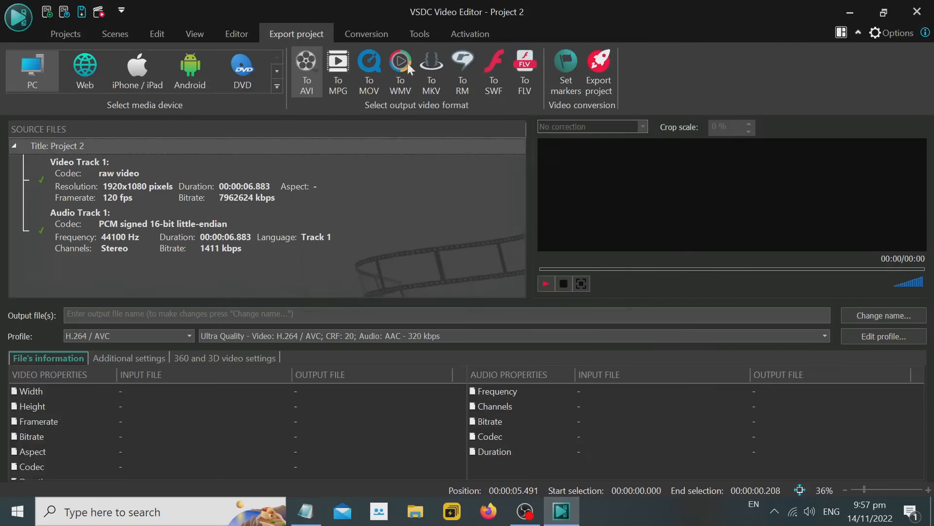
pyautogui.click(867, 316)
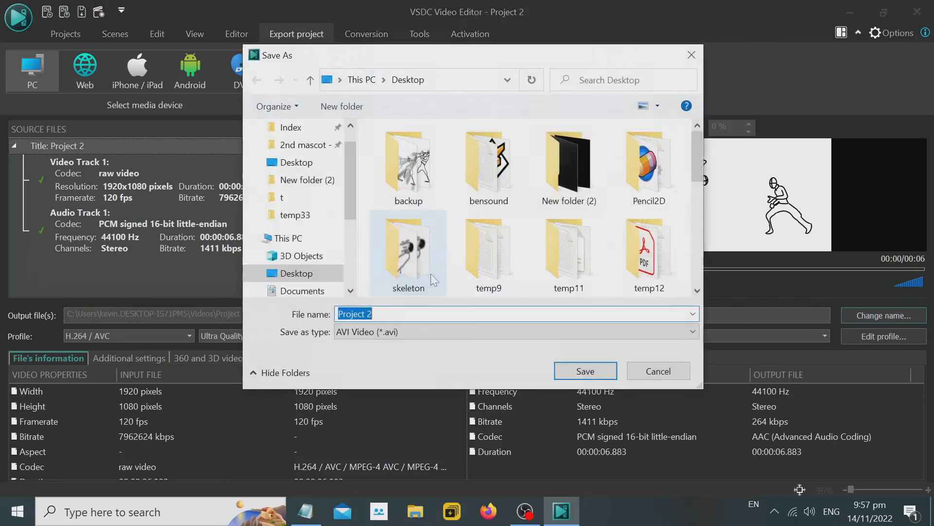
pyautogui.write('slow-mo')
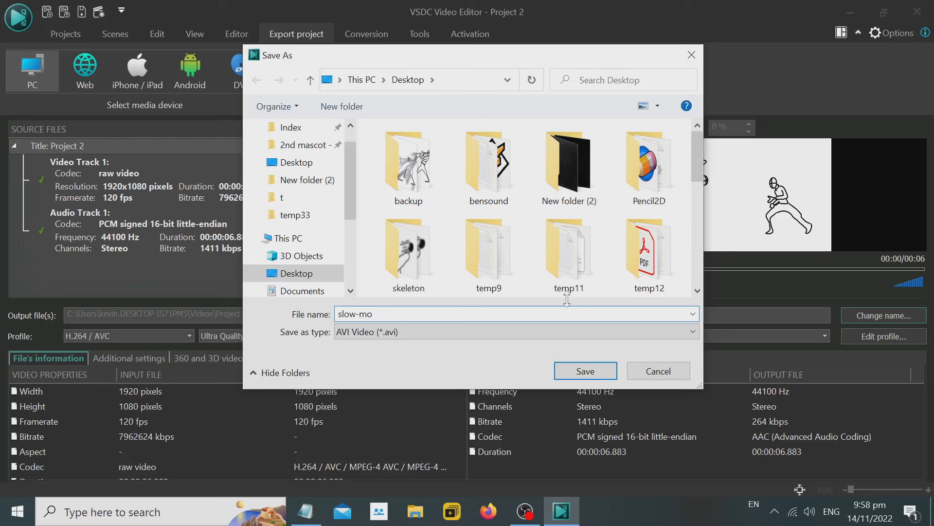
pyautogui.click(586, 370)
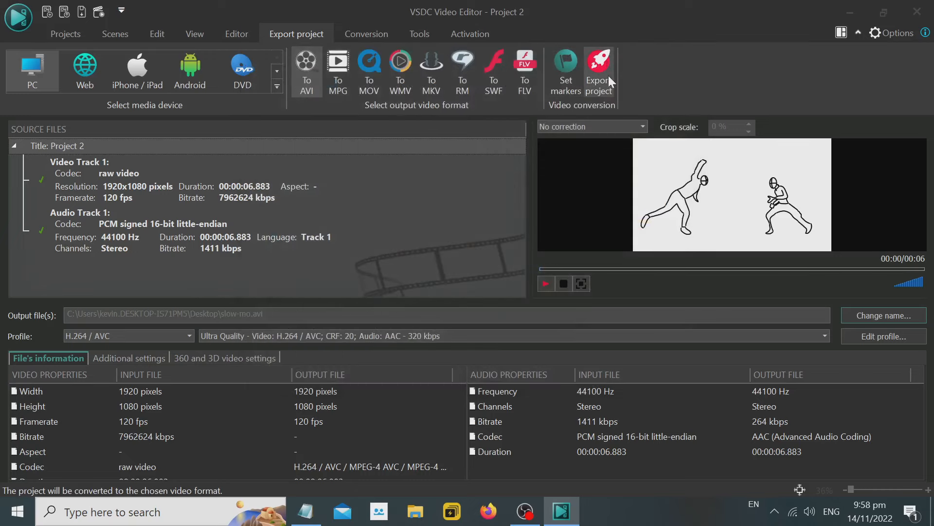
pyautogui.click(609, 75)
pyautogui.click(535, 442)
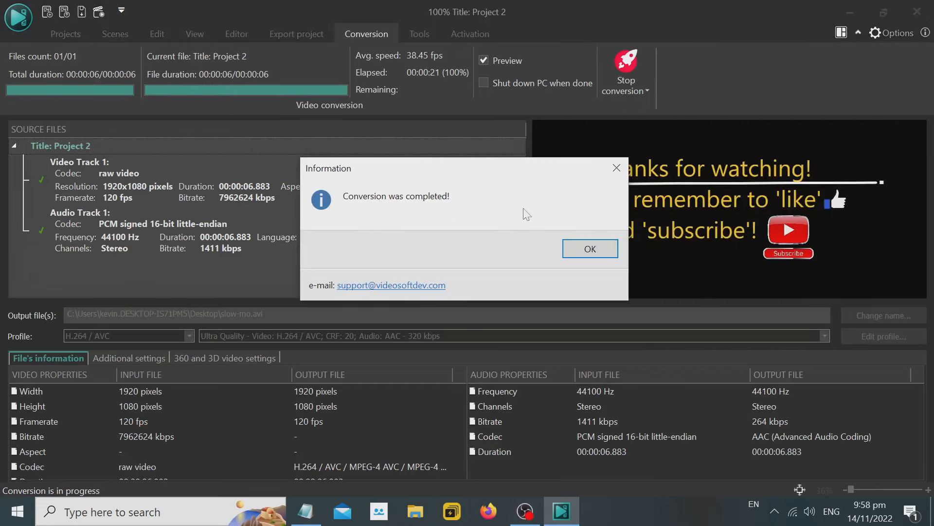
pyautogui.click(591, 247)
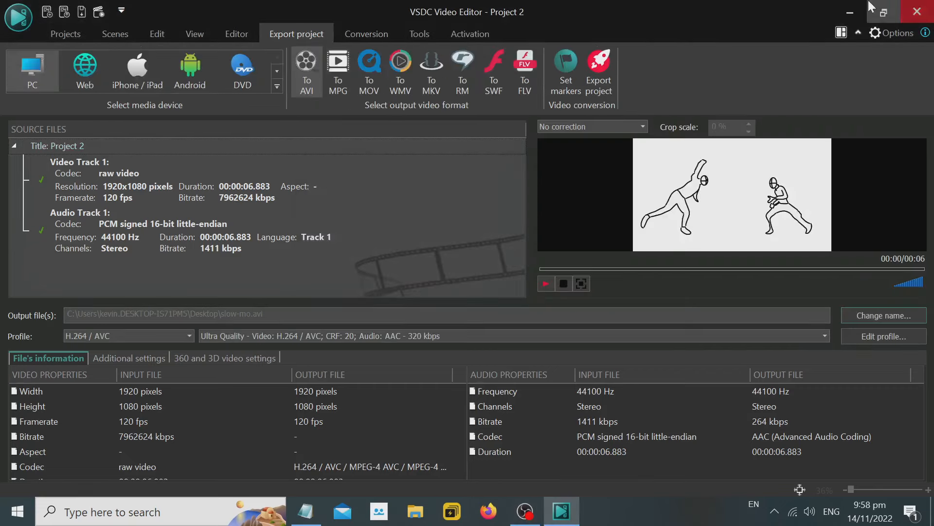
# Delete images 17 and 18 from the desktop and place the slow-mo video beneath the notes file.
pyautogui.click(851, 9)
pyautogui.click(850, 9)
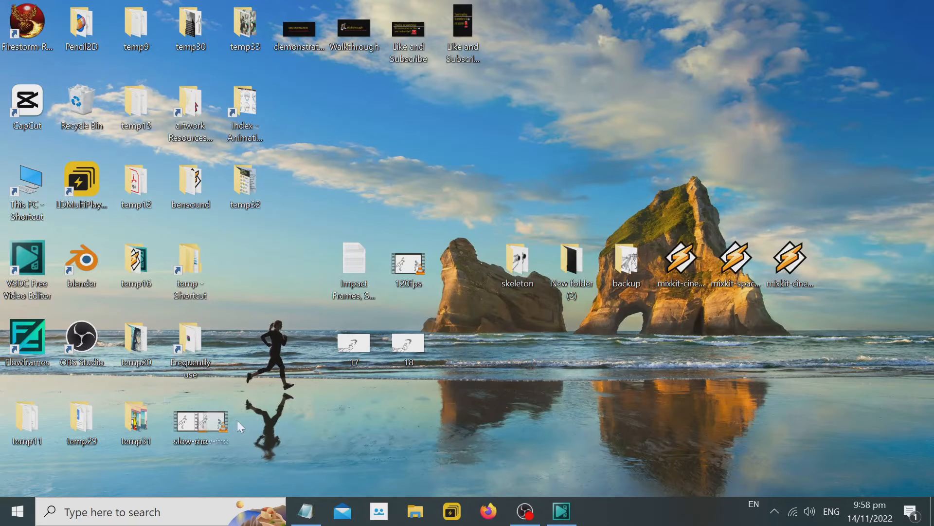
pyautogui.moveTo(238, 426); pyautogui.dragTo(378, 390)
pyautogui.rightClick(346, 337)
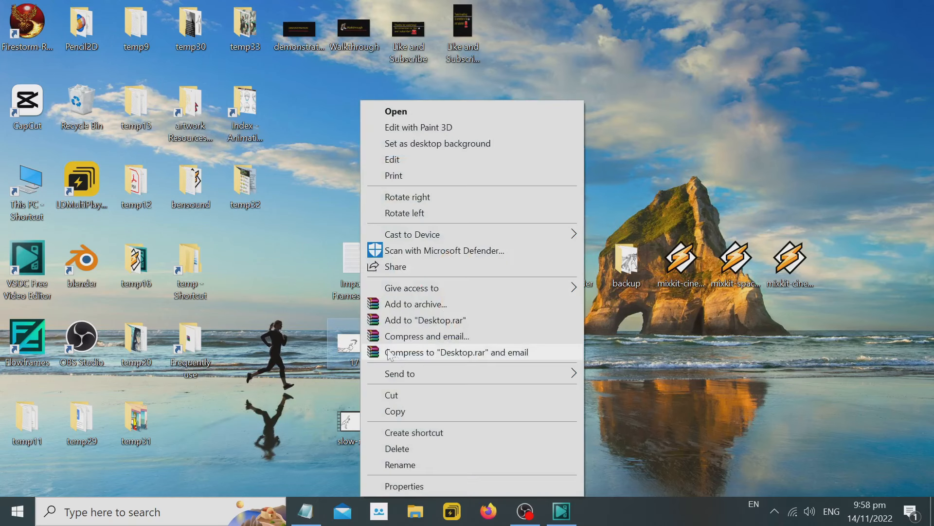
pyautogui.click(420, 446)
pyautogui.moveTo(351, 422); pyautogui.dragTo(355, 346)
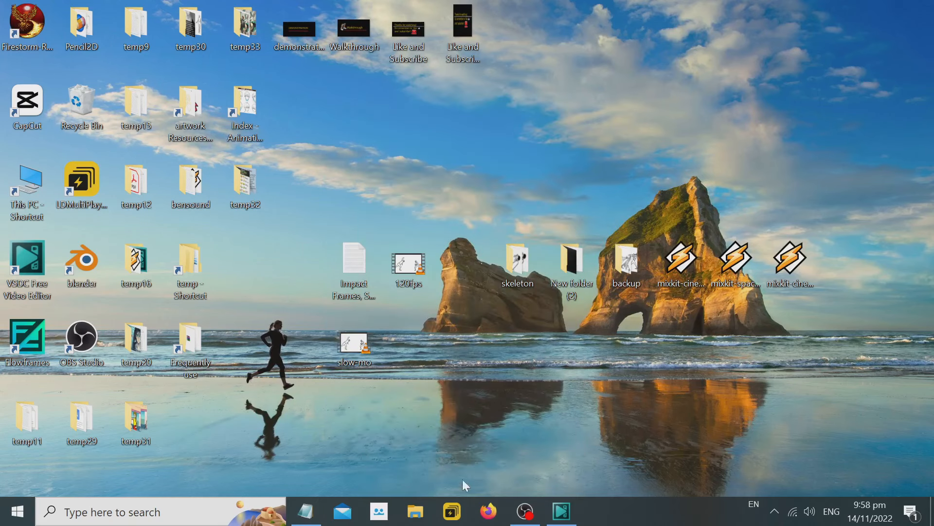
# Add the line "Now, let's see the final outcome." to the Notepad notes below the export line.
pyautogui.click(305, 511)
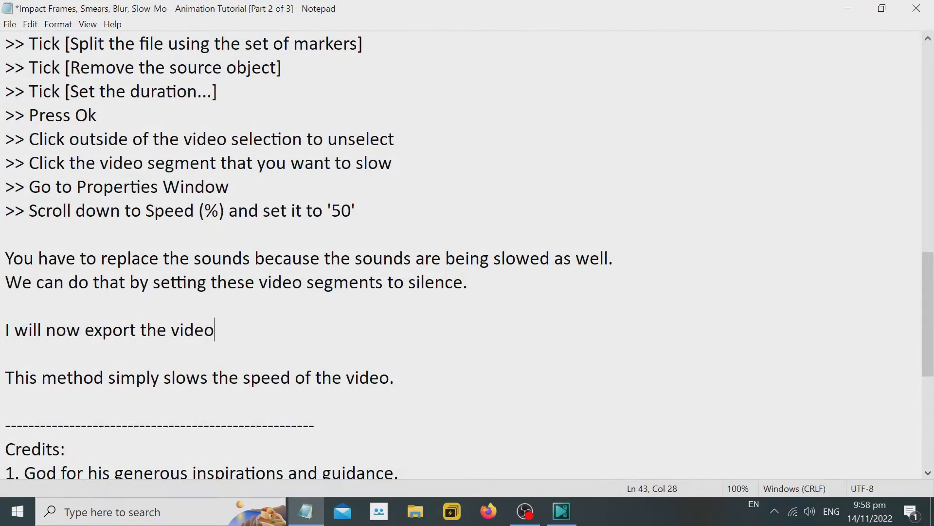
pyautogui.press('Return')
pyautogui.press('Return')
pyautogui.write('Now,')
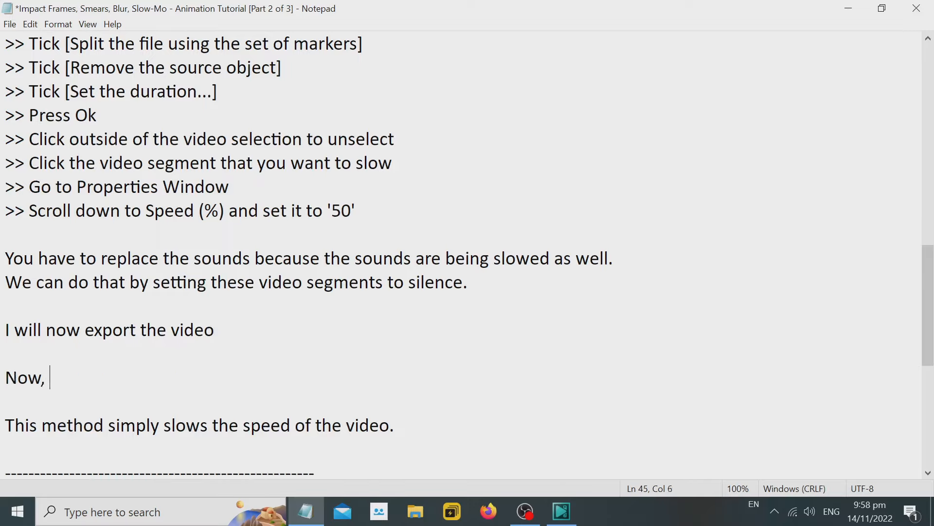
pyautogui.press('BackSpace')
pyautogui.press('BackSpace')
pyautogui.write("et's see the final oput")
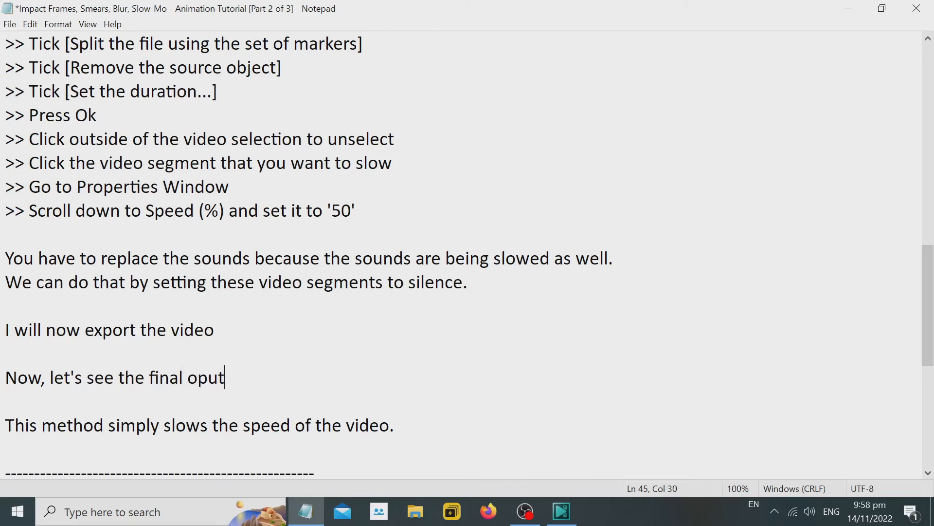
pyautogui.press('BackSpace')
pyautogui.press('BackSpace')
pyautogui.press('BackSpace')
pyautogui.write('utcome.')
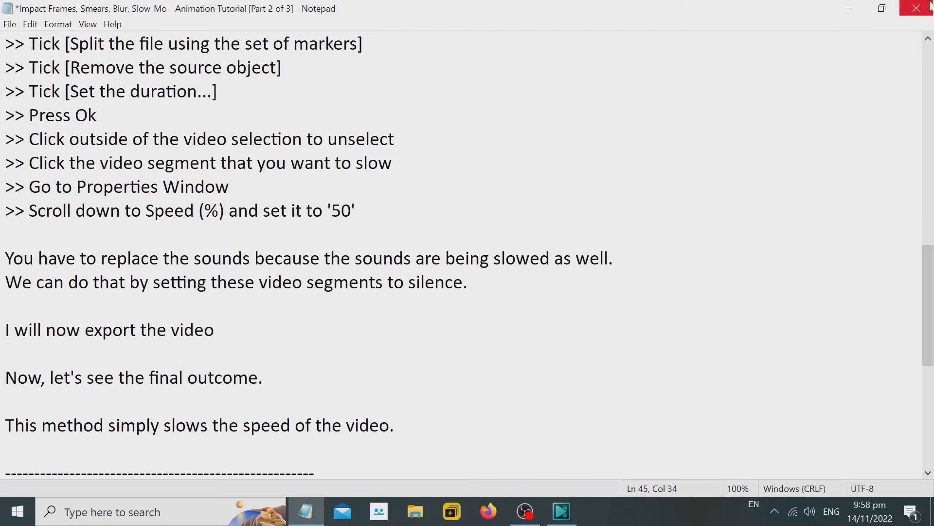
# Play the slow-mo video from the desktop in VLC media player and close the player.
pyautogui.click(849, 8)
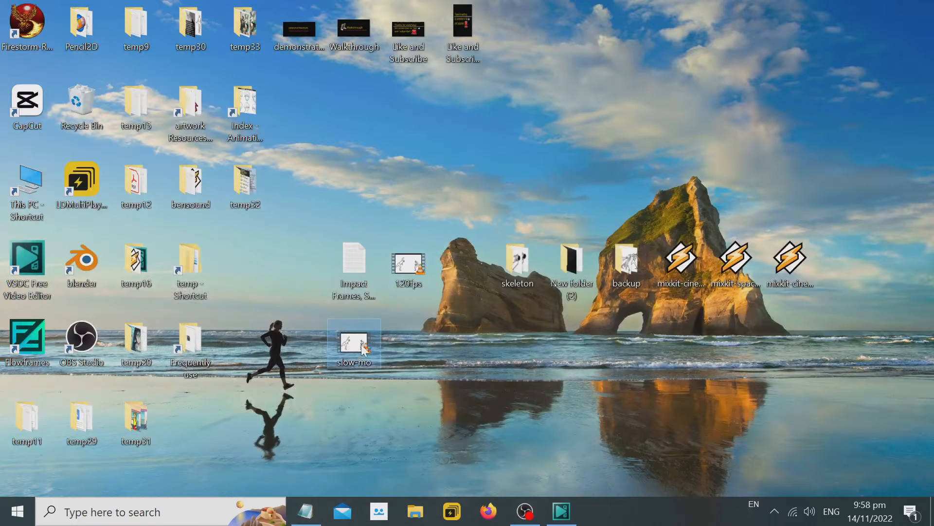
pyautogui.doubleClick(361, 346)
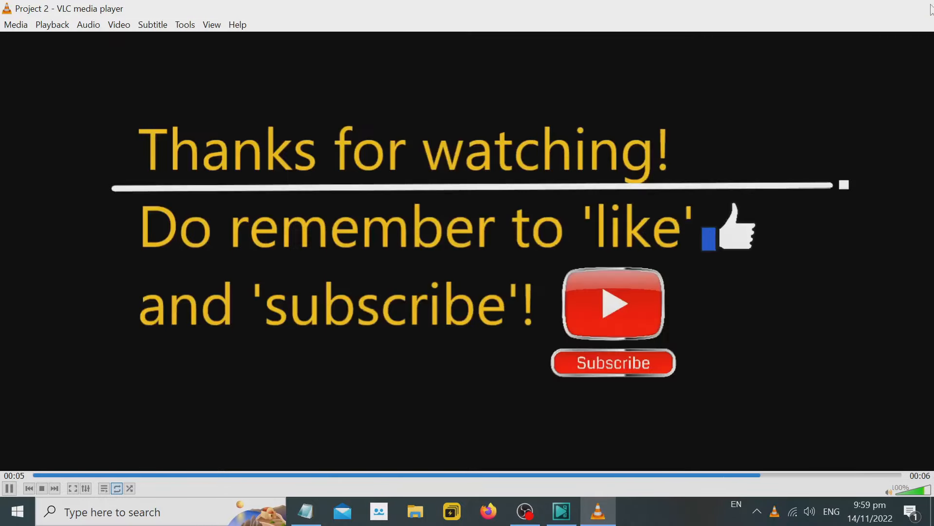
pyautogui.click(917, 8)
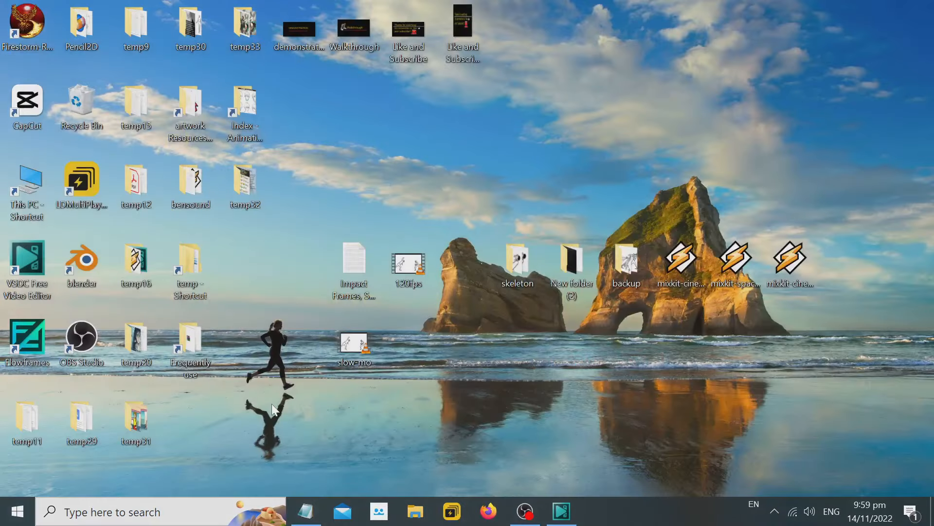
# Add "Yea man. You saw that the turning action to kick is being slowed." to the Notepad notes below the final-outcome line.
pyautogui.click(306, 511)
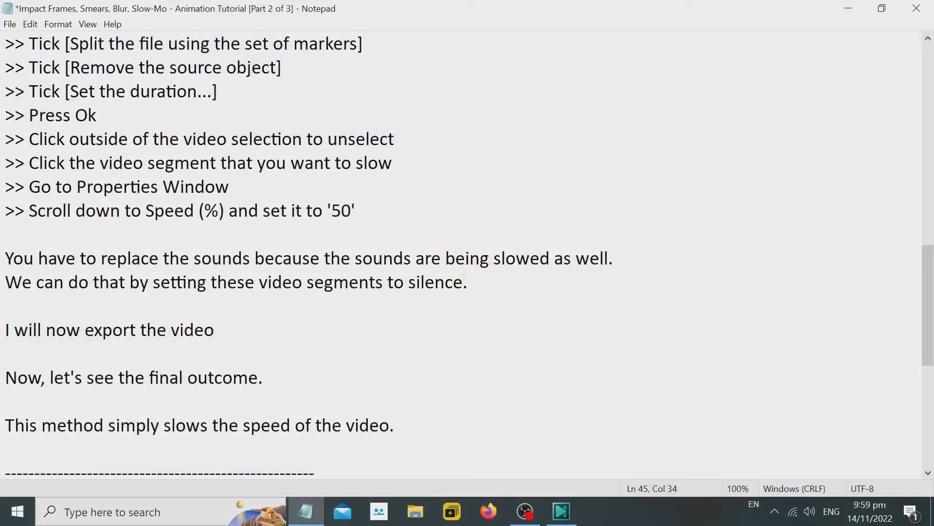
pyautogui.press('Return')
pyautogui.press('Return')
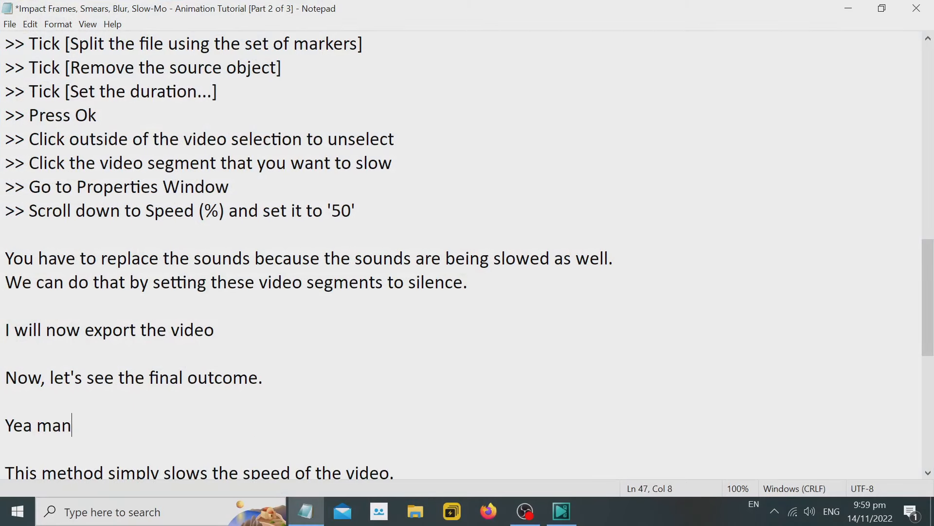
pyautogui.write('Yea man. You saw that ')
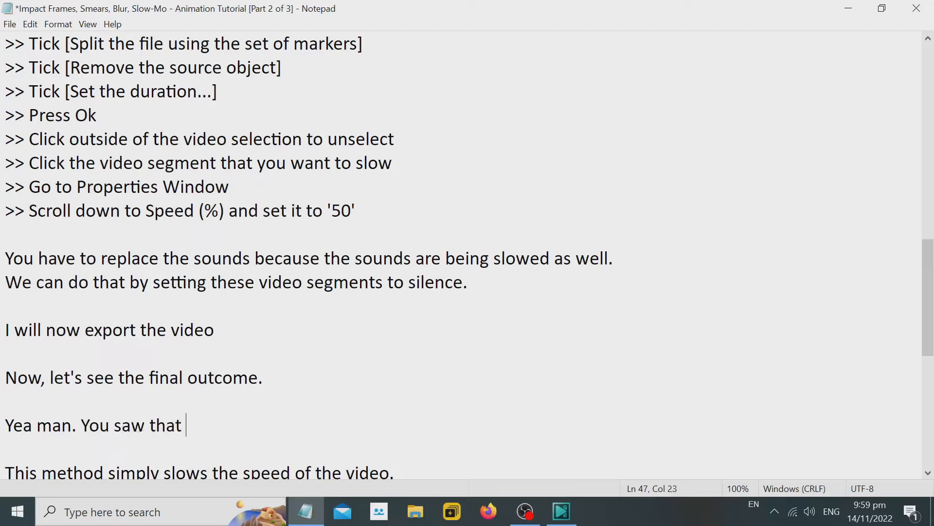
pyautogui.write('the turning ')
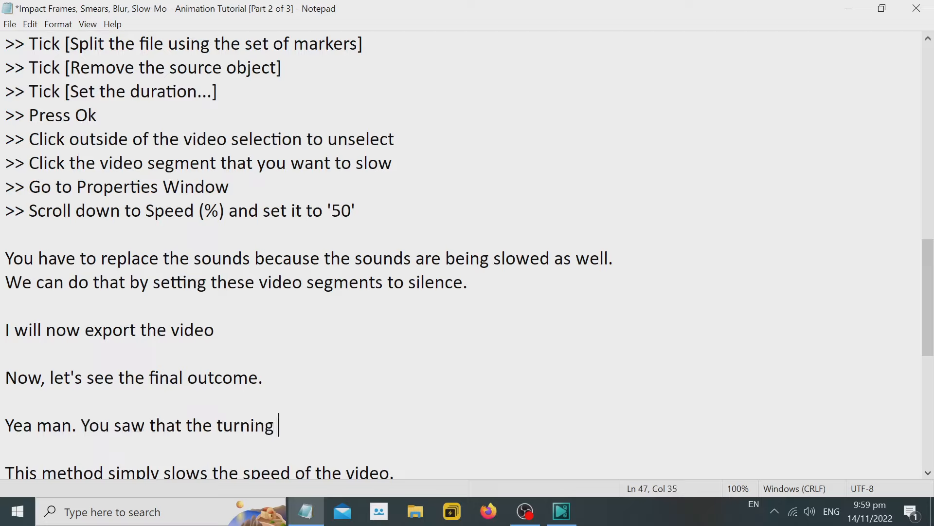
pyautogui.write('action to kick is bein')
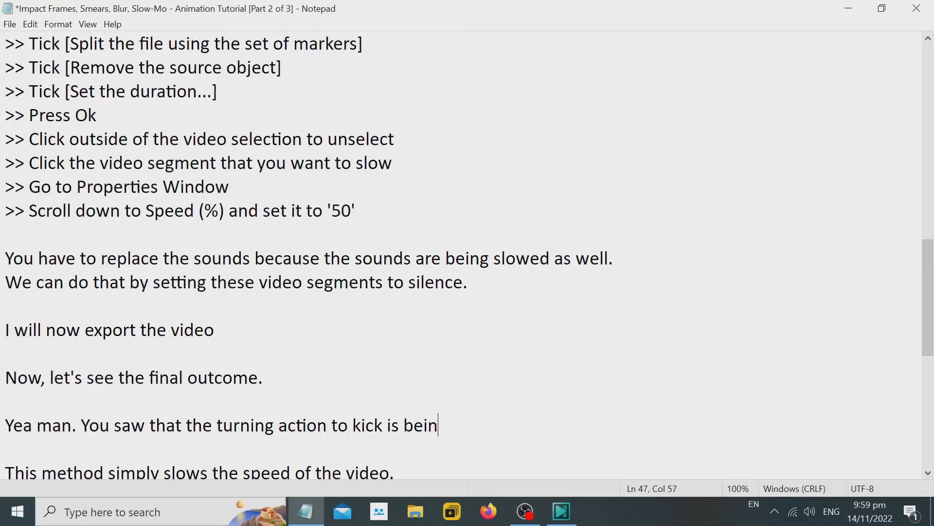
pyautogui.write('g slowed')
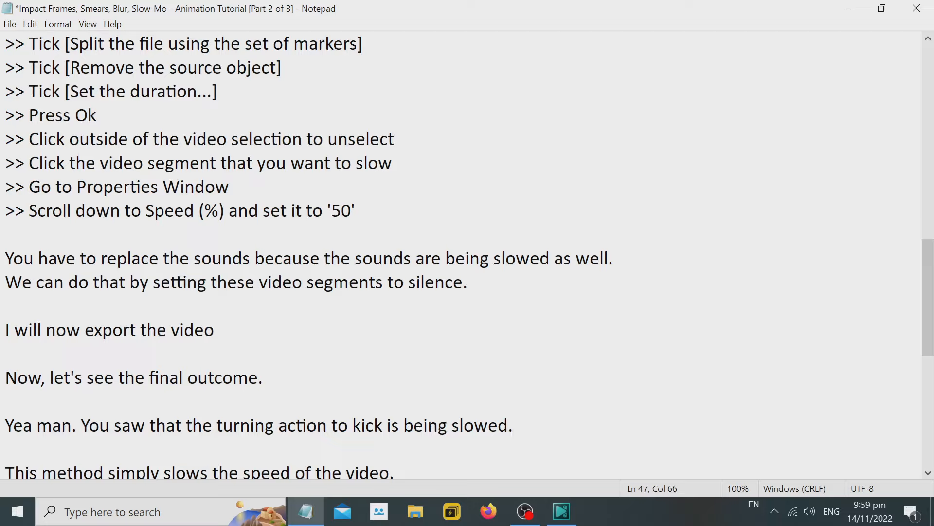
# Scrub through the slowed 120fps_3 segment in VSDC Video Editor up to 00:00:00.925 and replay the slow-mo video from the desktop.
pyautogui.click(562, 512)
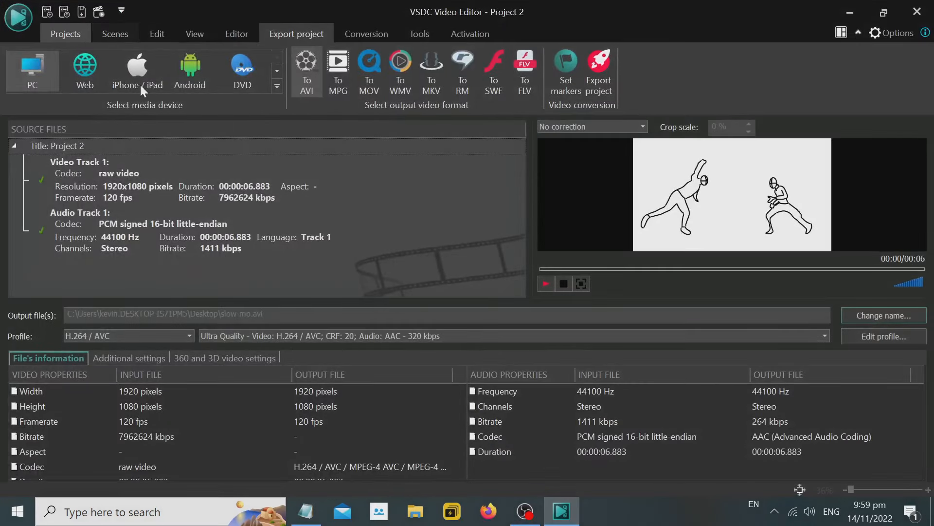
pyautogui.click(87, 40)
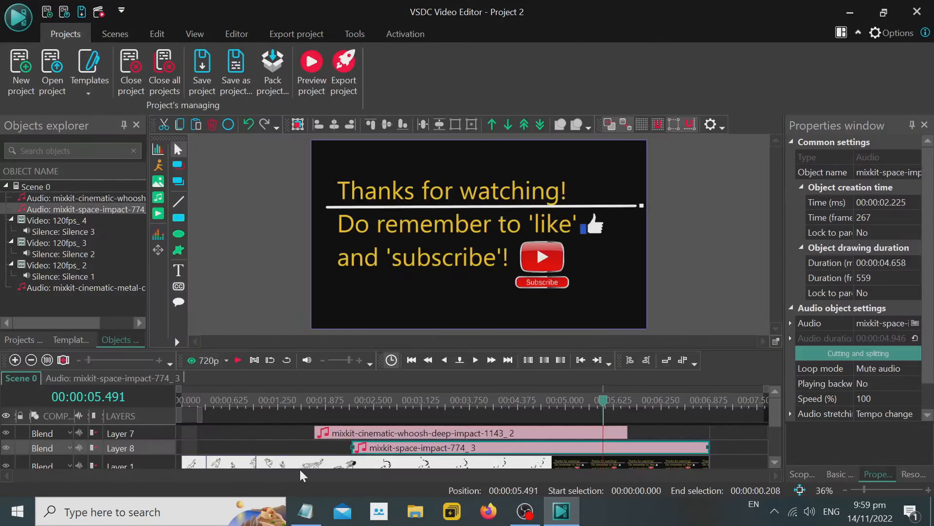
pyautogui.click(241, 466)
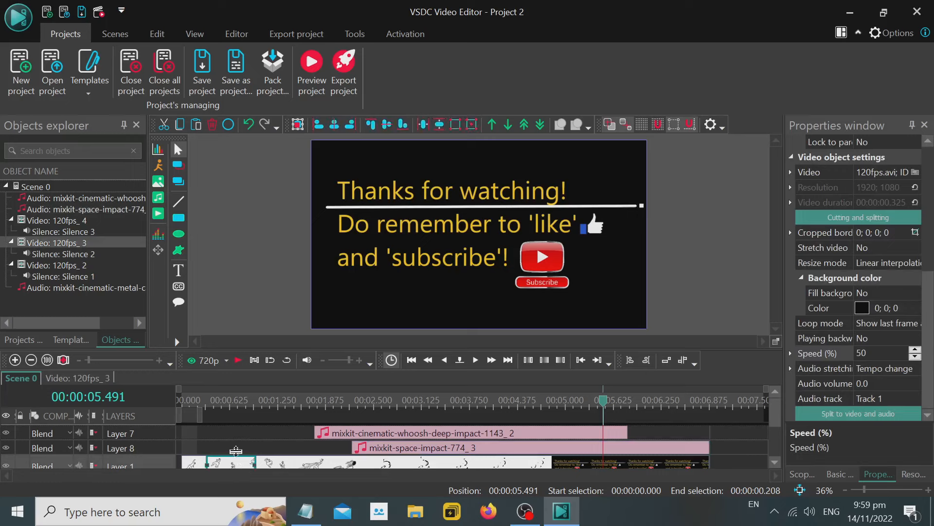
pyautogui.click(208, 400)
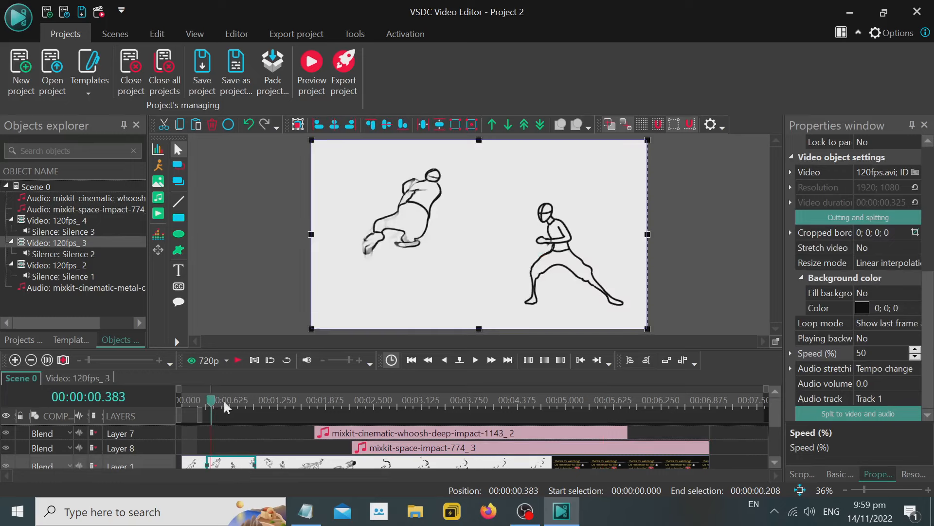
pyautogui.click(224, 400)
pyautogui.moveTo(235, 407); pyautogui.dragTo(254, 408)
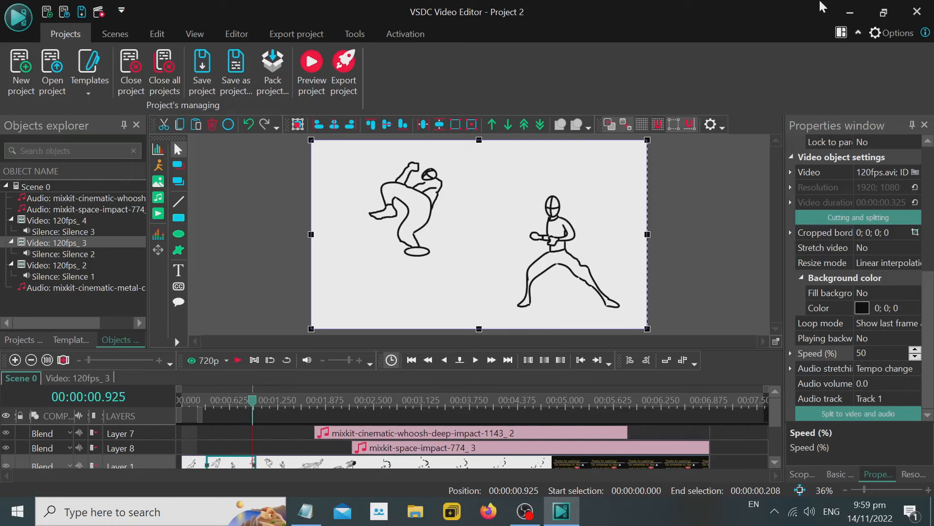
pyautogui.click(850, 12)
pyautogui.click(848, 9)
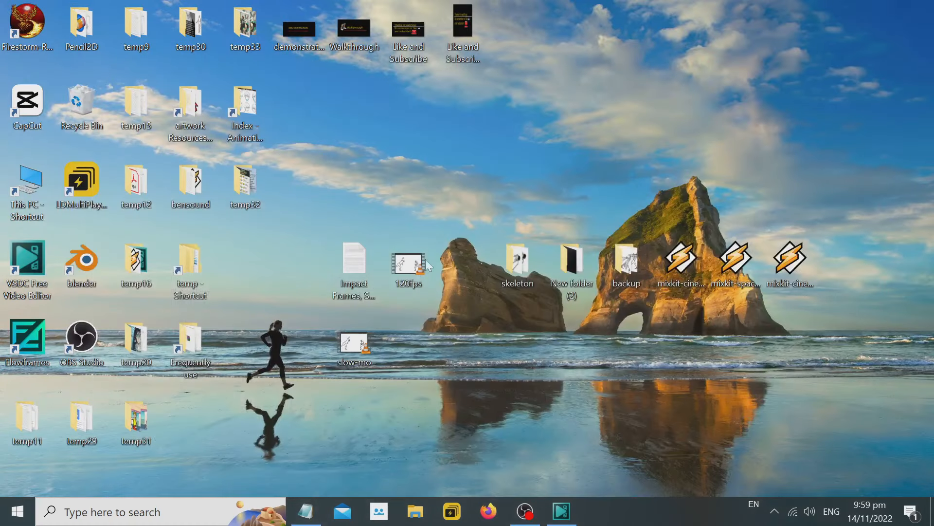
pyautogui.doubleClick(364, 346)
# Return to the Notepad notes and highlight the line "This method simply slows the speed of the video.".
pyautogui.click(304, 509)
pyautogui.scroll(-1, 462, 244)
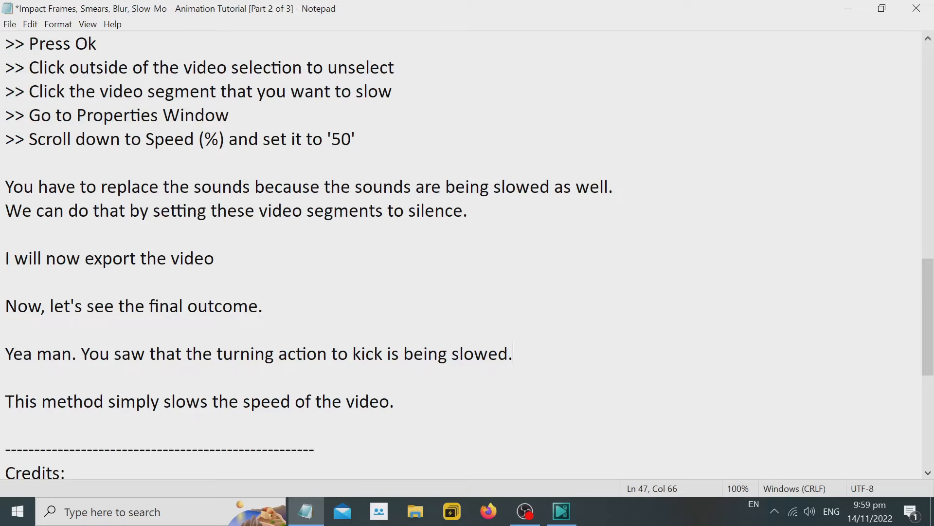
pyautogui.moveTo(5, 402); pyautogui.dragTo(396, 401)
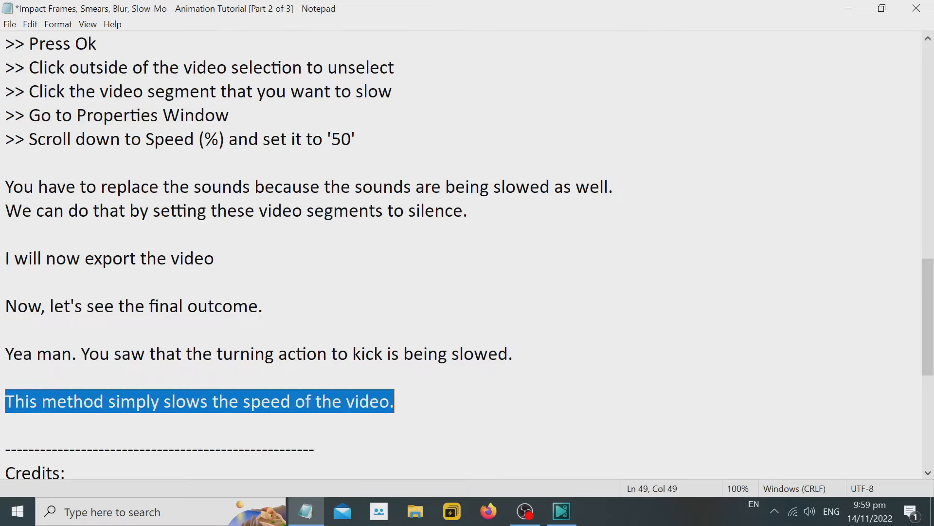
pyautogui.press('Right')
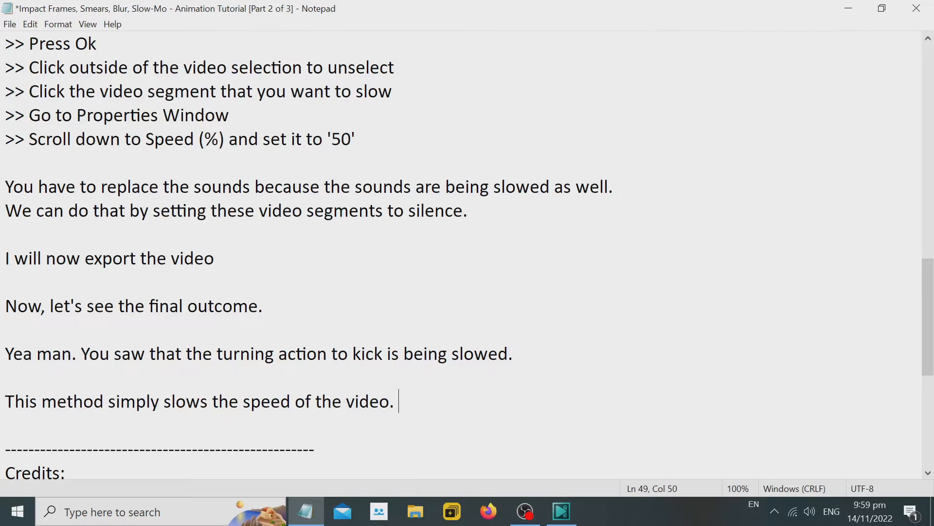
# Add "If you like the jerky or laggy effect as seen at the last part." as a new paragraph below the speed line.
pyautogui.press('Return')
pyautogui.press('Return')
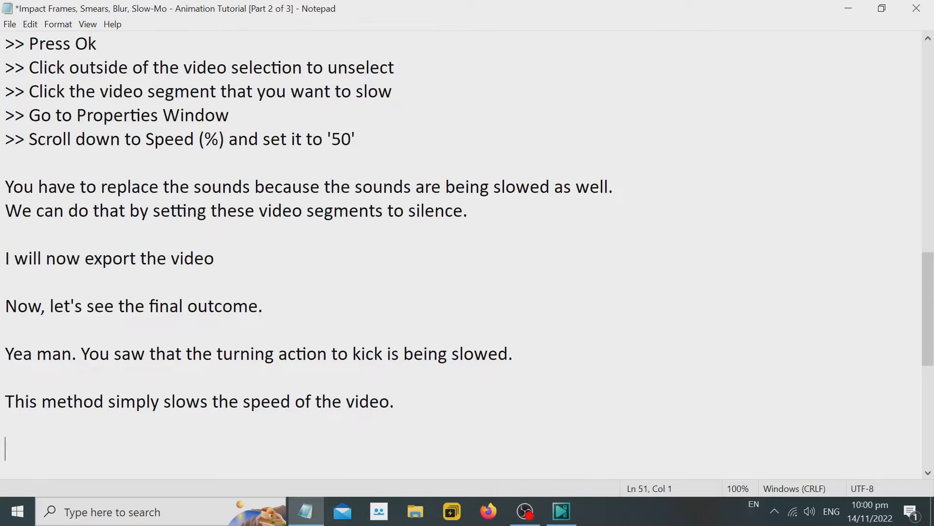
pyautogui.write('If you like the j')
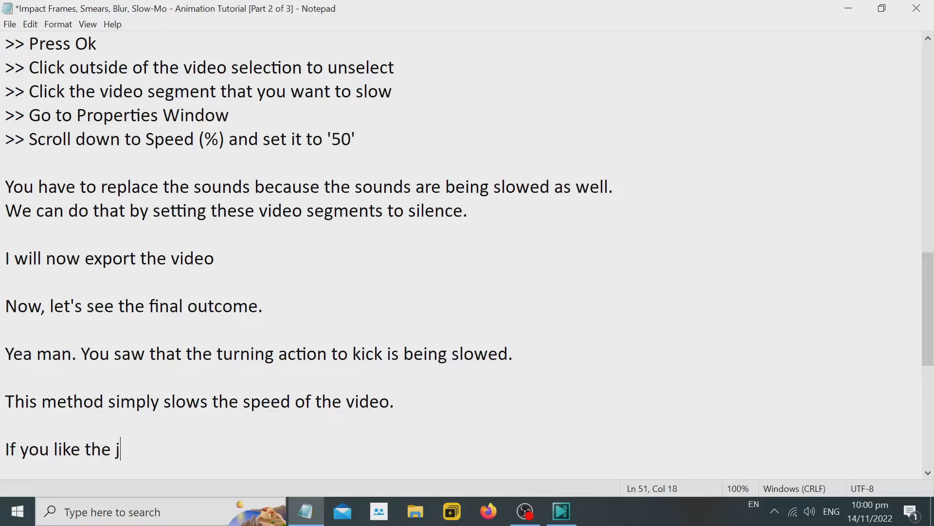
pyautogui.write('erky or l')
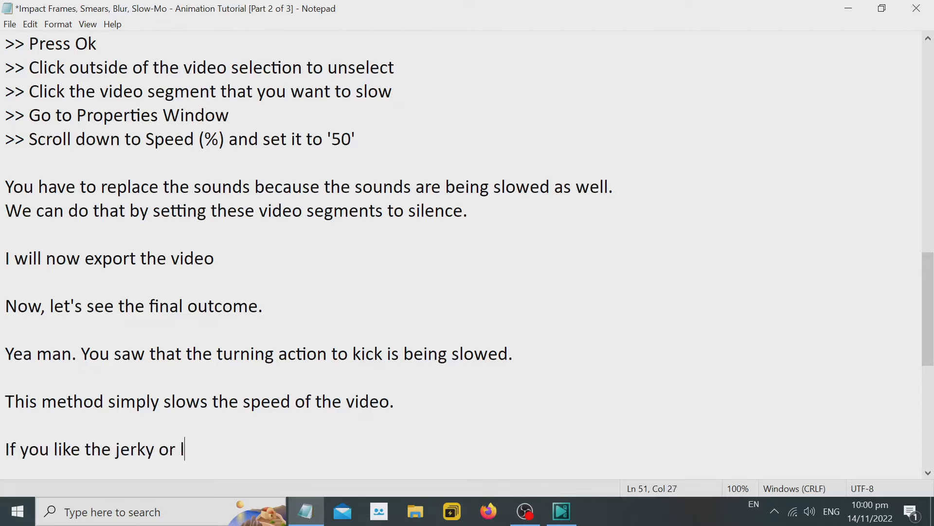
pyautogui.write('aggy effect')
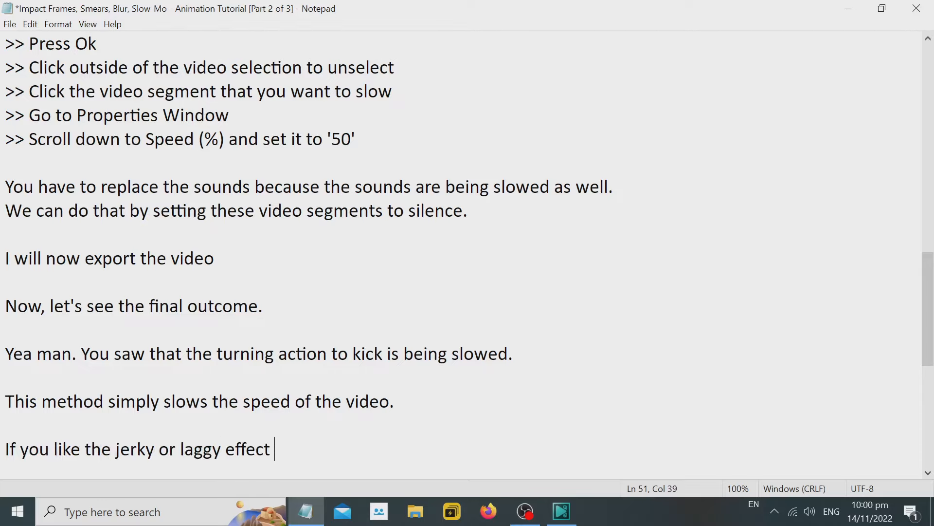
pyautogui.write(' as seen a')
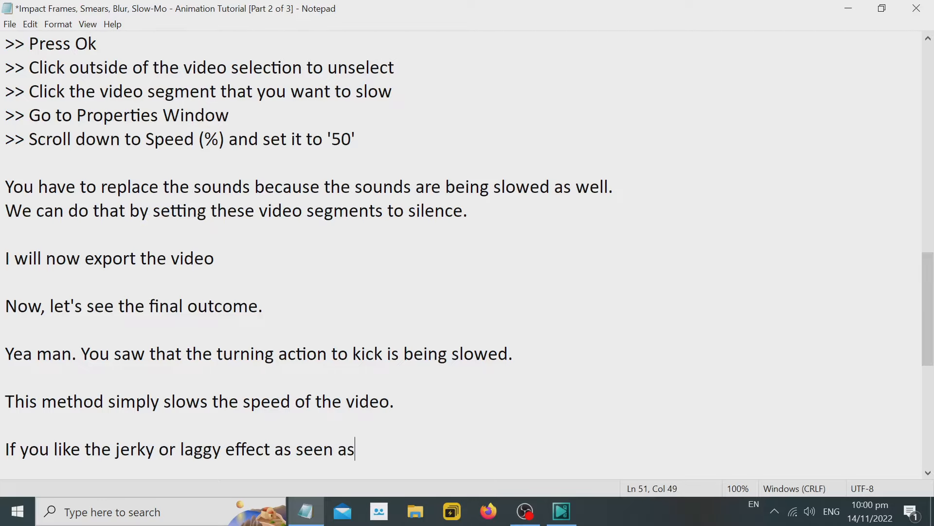
pyautogui.write('t the last part')
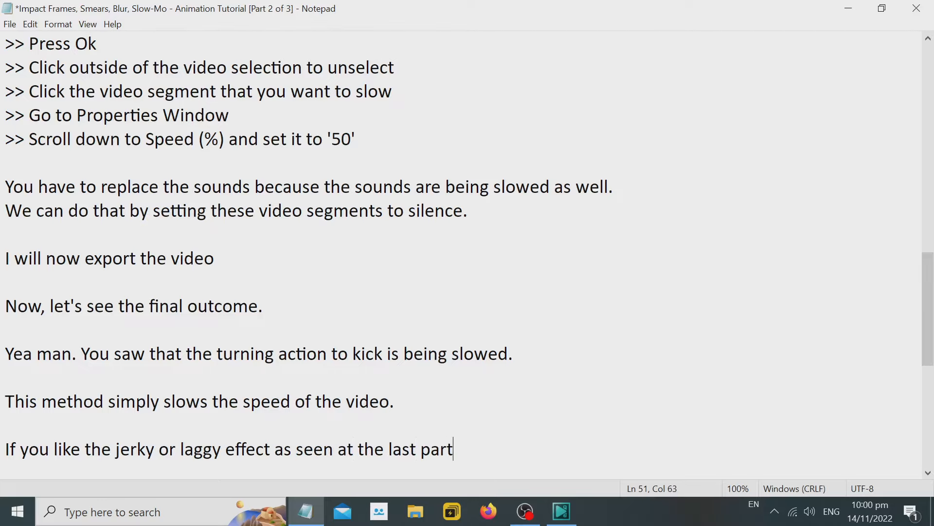
# Play the last part of the desktop slow-mo video in VLC media player from about 00:03 and minimize the player.
pyautogui.click(848, 9)
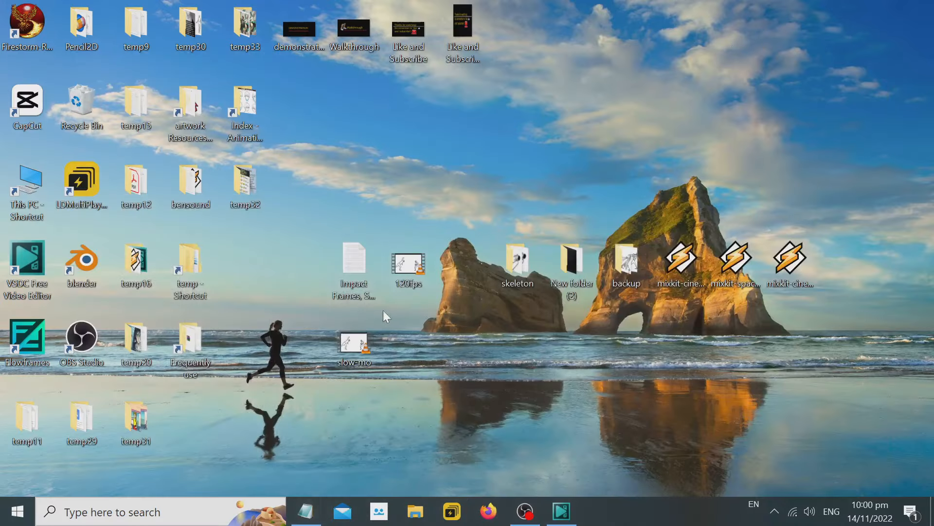
pyautogui.doubleClick(366, 344)
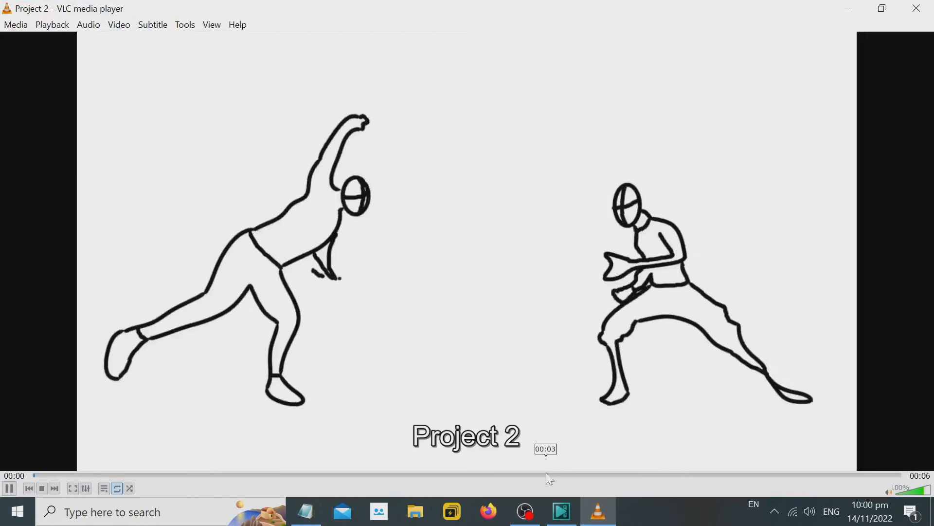
pyautogui.click(545, 475)
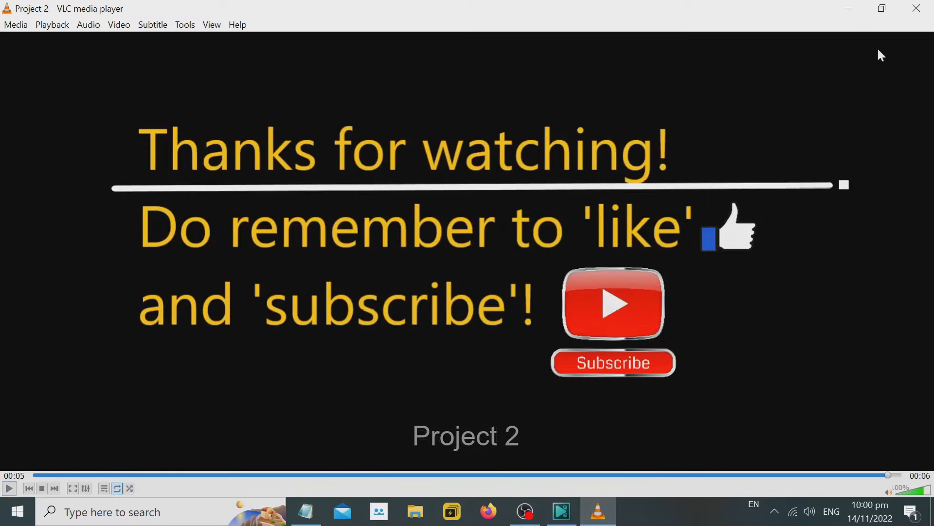
pyautogui.click(860, 8)
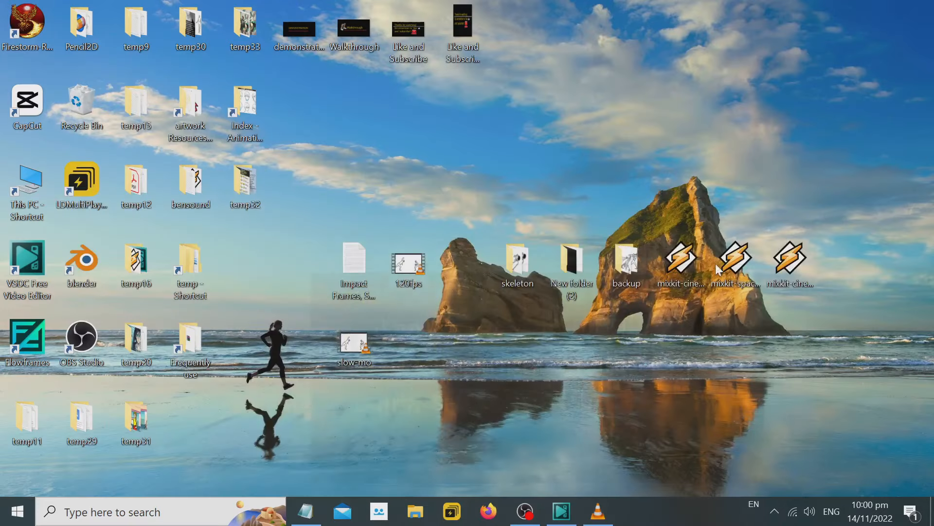
# Continue the jerky-effect line in the Notepad notes with "The part where the blood is spilled outwards.".
pyautogui.click(306, 511)
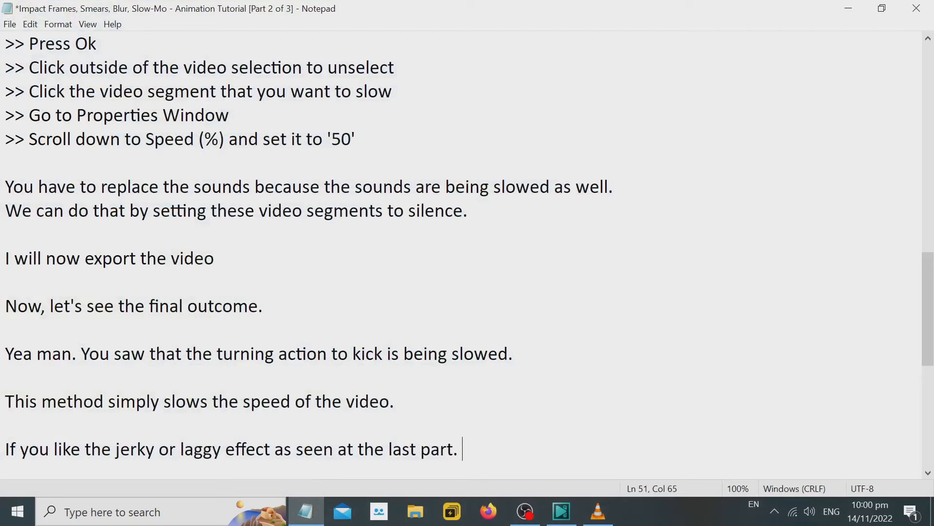
pyautogui.write('The part where the')
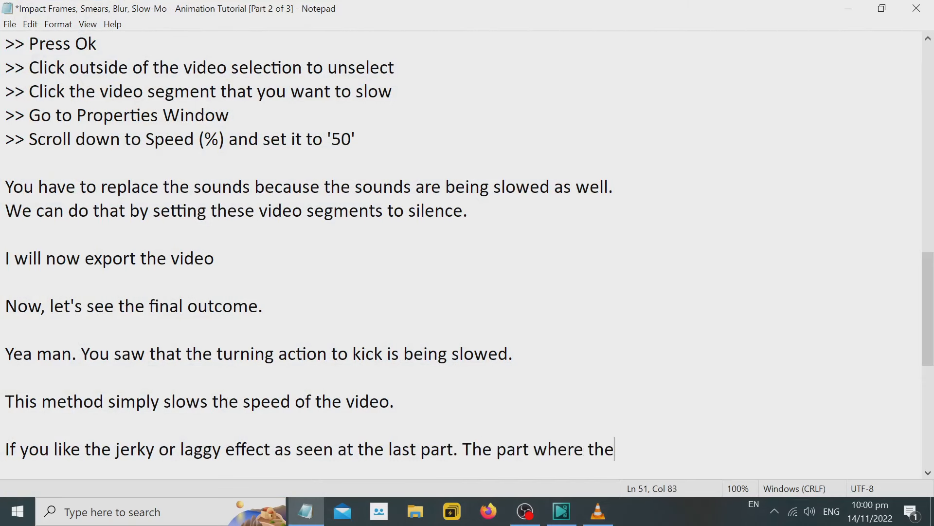
pyautogui.write(' blood is')
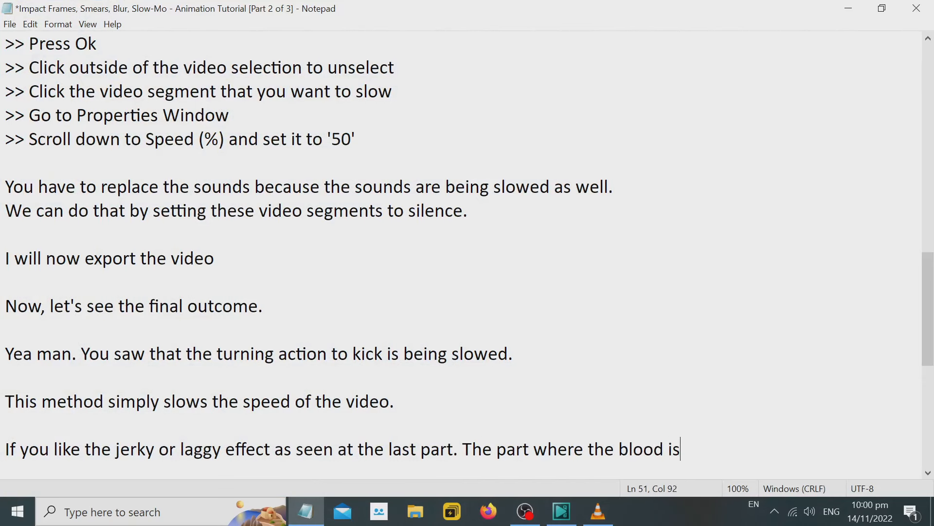
pyautogui.write(' spilled outwards')
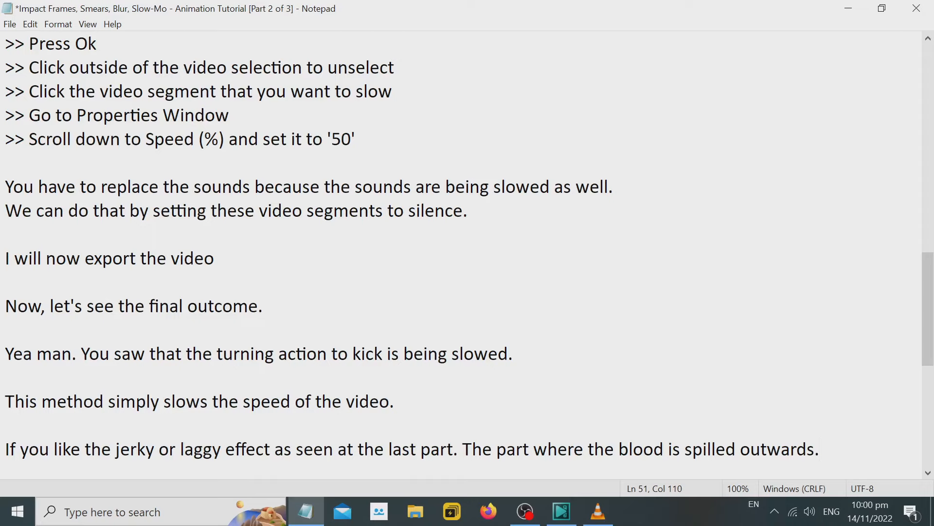
pyautogui.write('.')
# Add the line "Use the classic method - duplicate frame." directly below the jerky-effect line.
pyautogui.press('Return')
pyautogui.write('Use the cl')
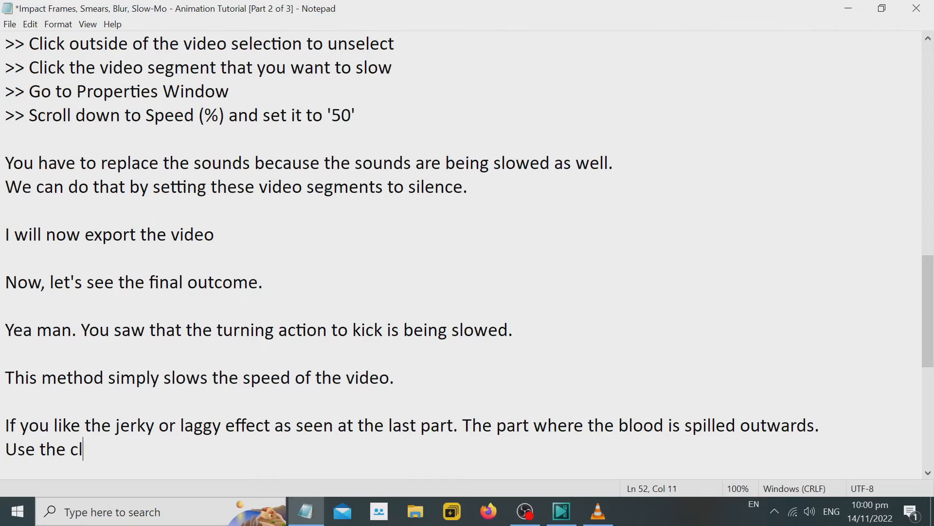
pyautogui.write('assic method')
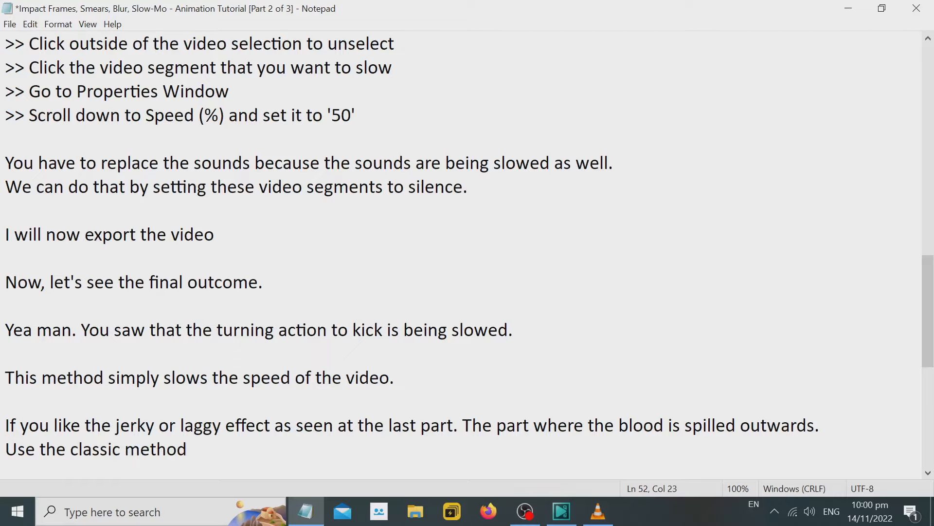
pyautogui.write(' - duplicate frame.')
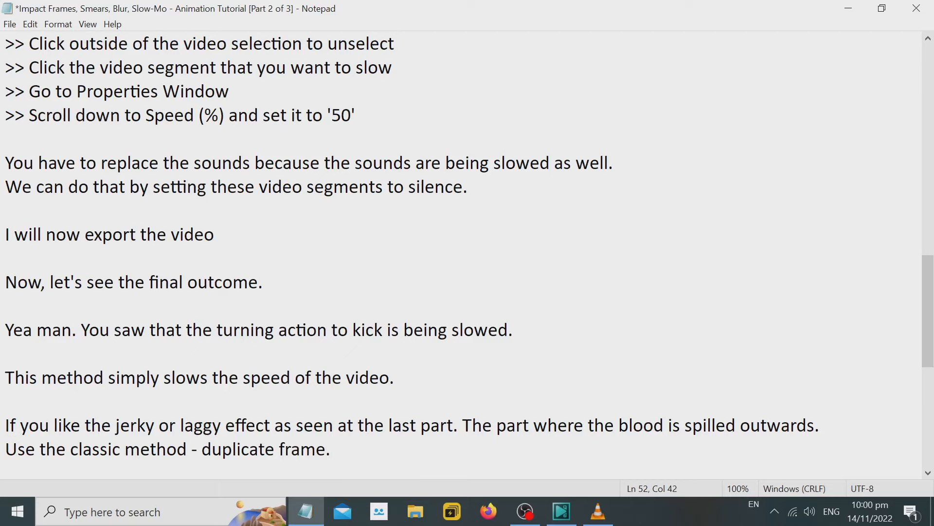
# Go to the end of the notes past the credits and highlight the closing like-and-subscribe reminder.
pyautogui.scroll(-1, 462, 253)
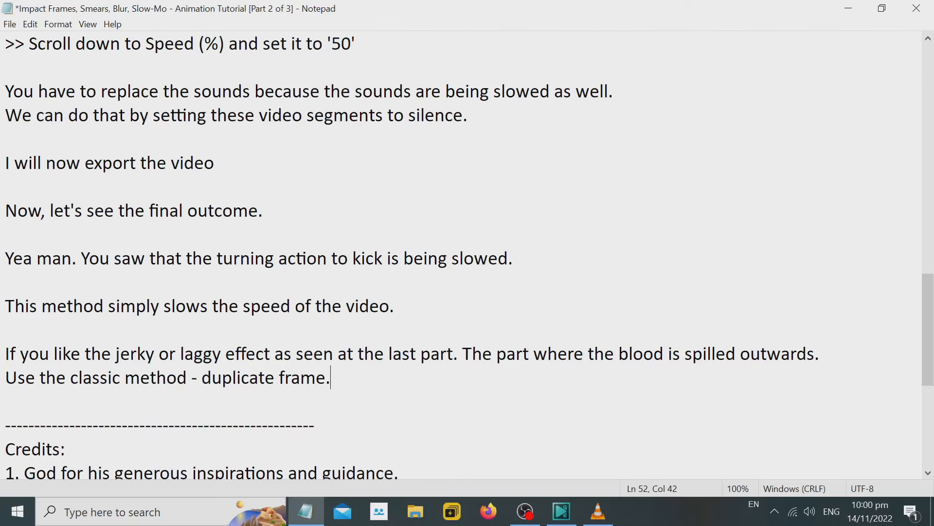
pyautogui.scroll(-5, 463, 253)
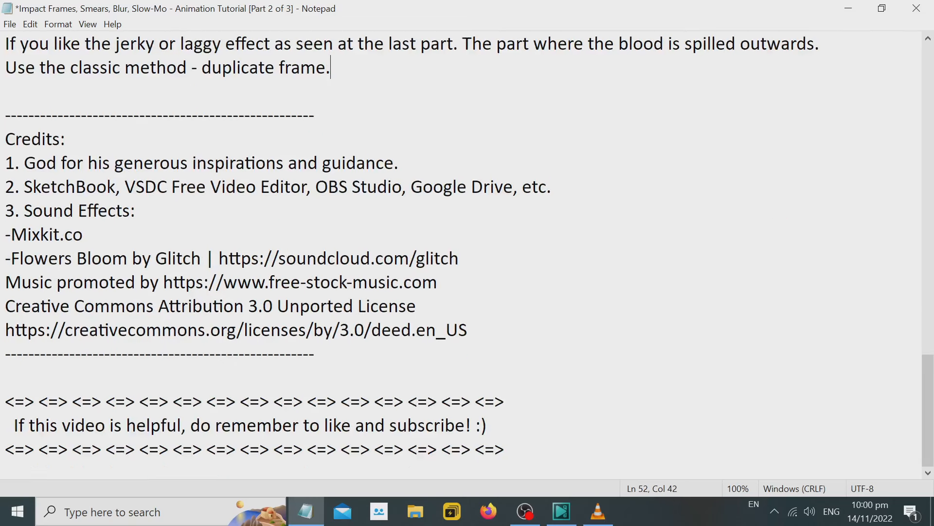
pyautogui.moveTo(13, 425); pyautogui.dragTo(487, 425)
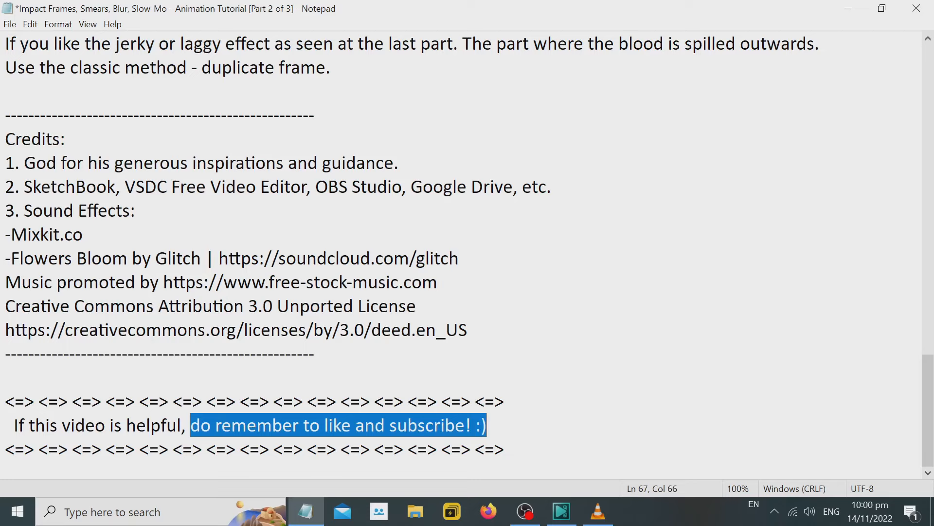
pyautogui.click(4, 41)
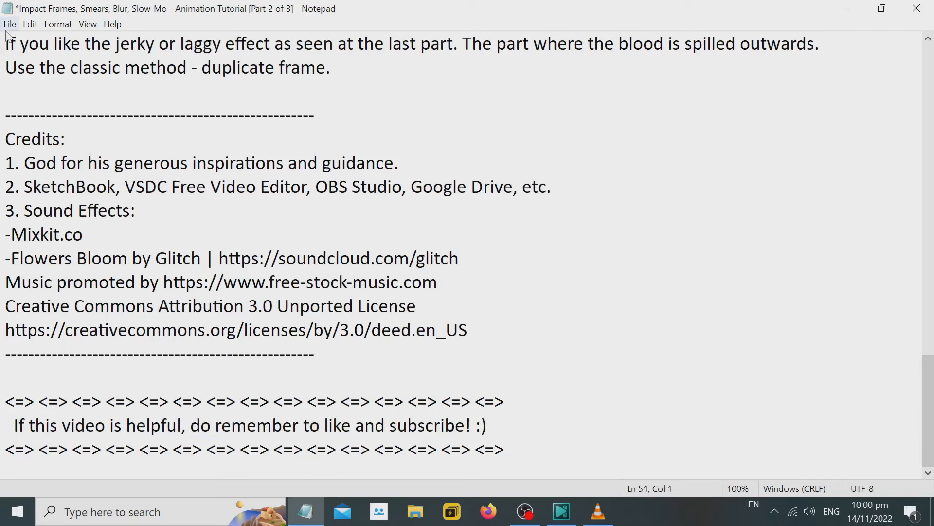
# Save the notes file and minimize Notepad to show the desktop.
pyautogui.click(9, 23)
pyautogui.click(30, 85)
pyautogui.click(848, 8)
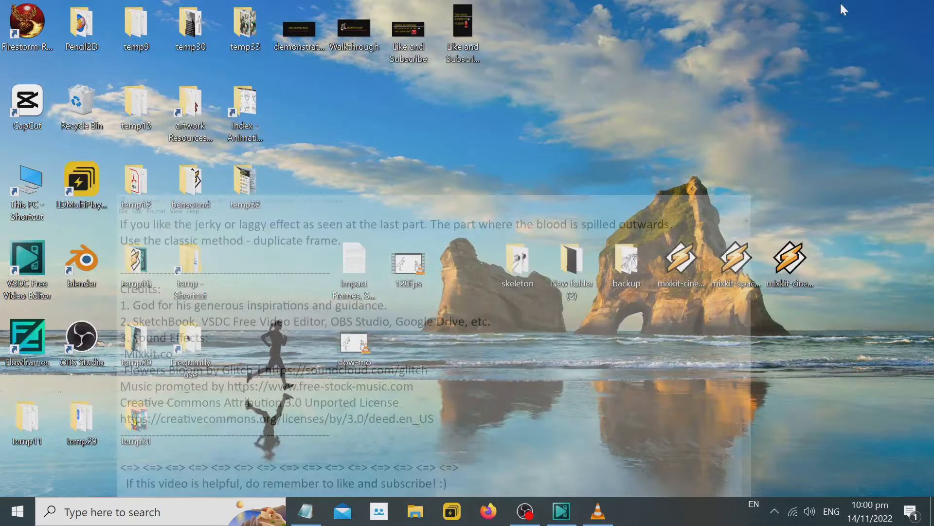